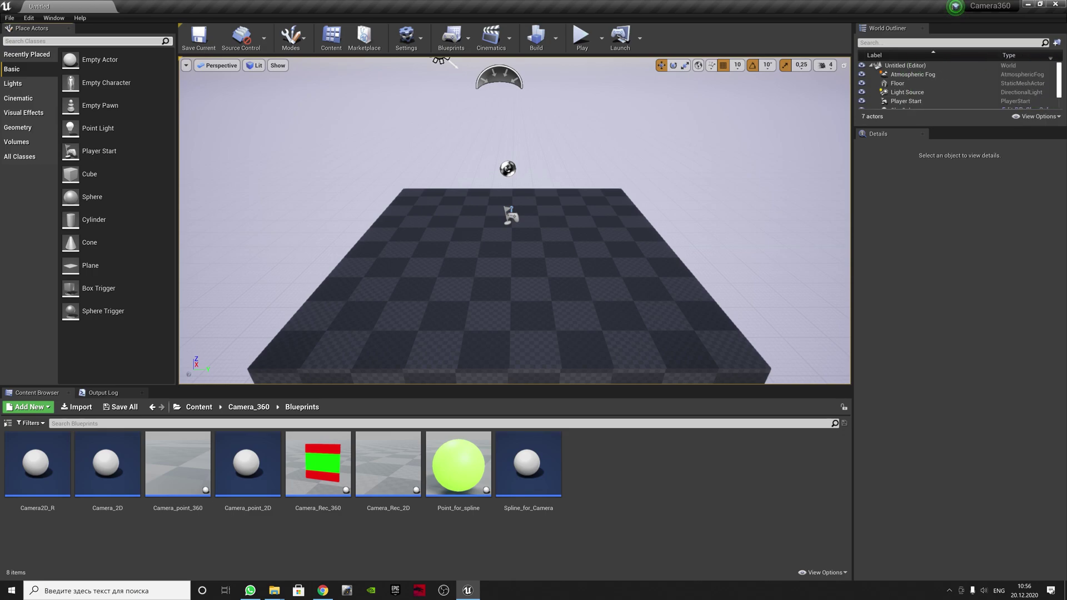
Search 'cam' to place a Camera actor in the level, then create level sequence 'Tutorial1'
type("came")
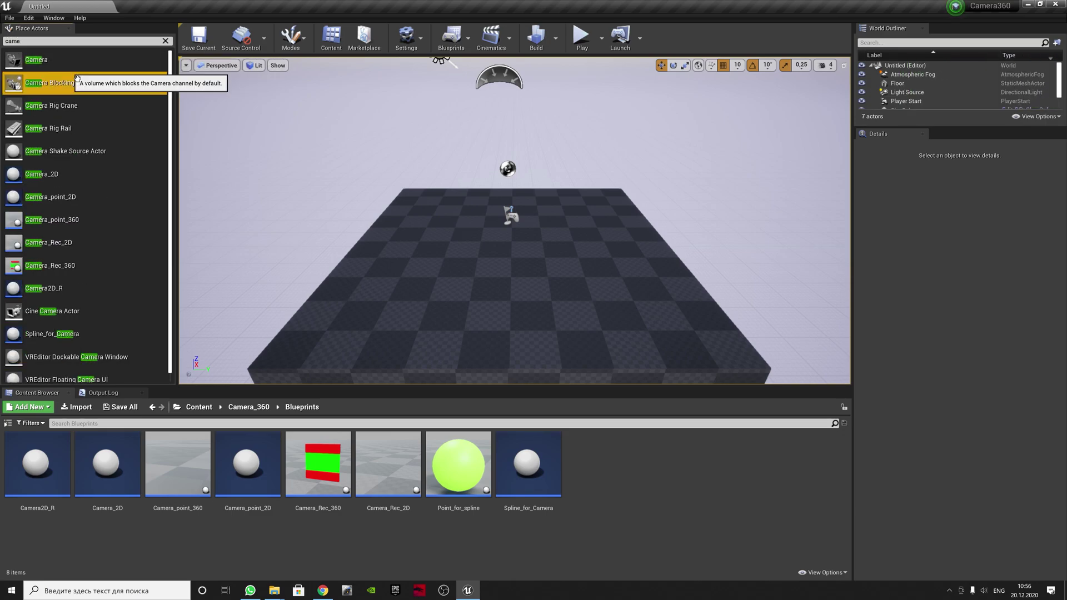
left_click_drag(39, 59, 717, 316)
left_click(491, 37)
left_click(513, 68)
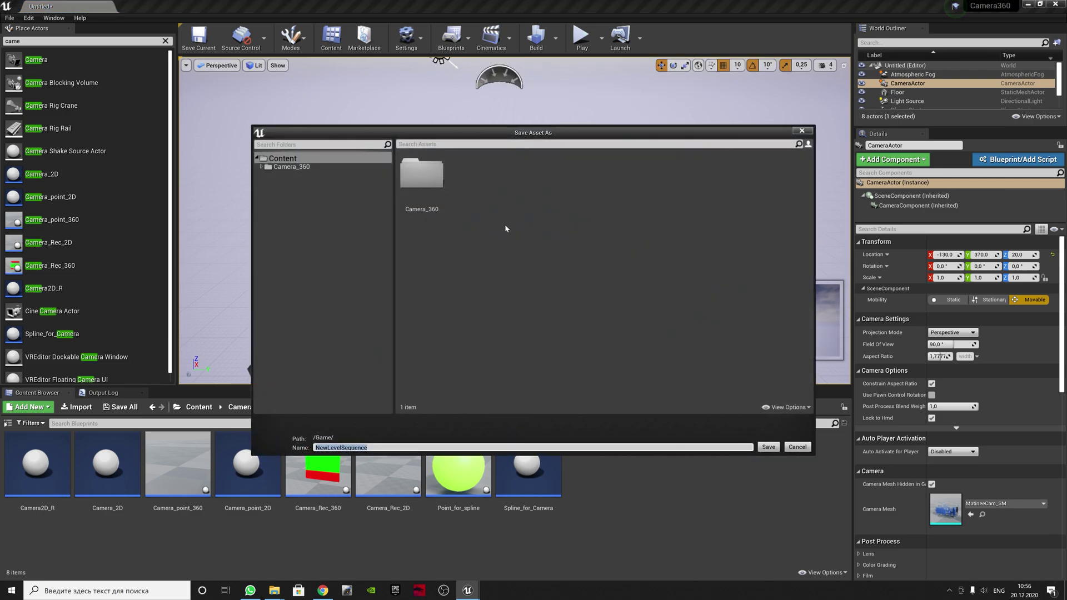
type("Tutorial1")
key("Return")
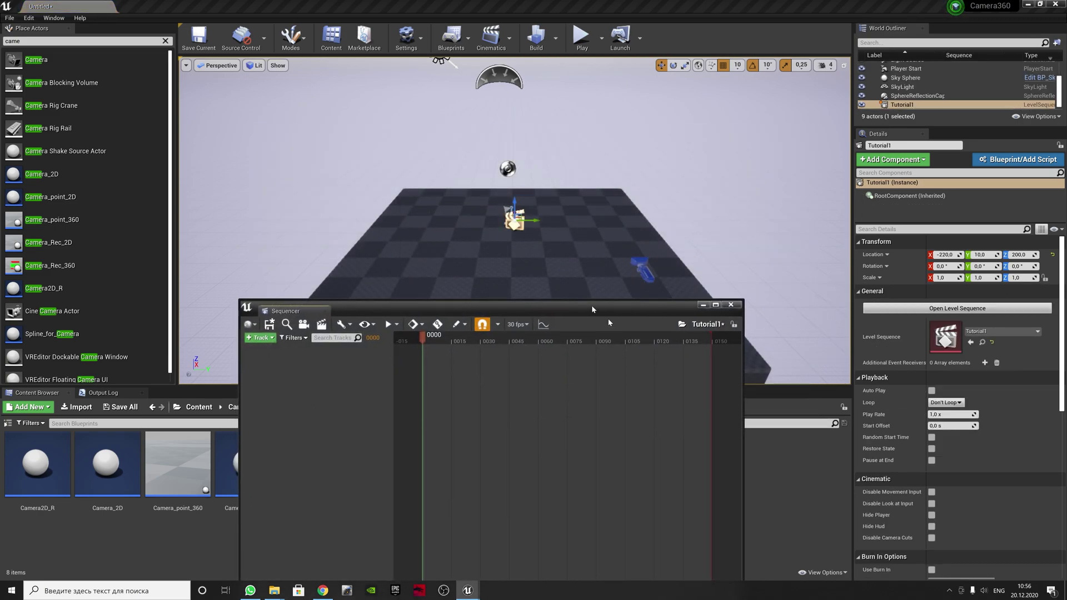
Raise the camera actor to a height of 130
left_click_drag(592, 306, 661, 356)
left_click(650, 268)
mouse_move(651, 269)
left_mouse_down()
mouse_move(657, 240)
mouse_move(603, 233)
left_mouse_up()
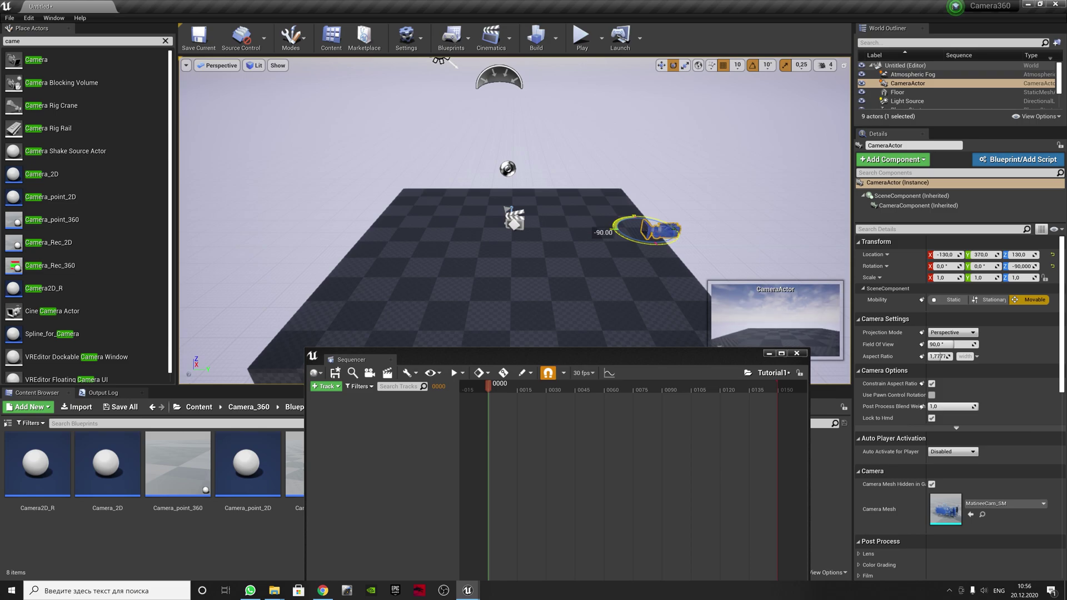
Add the CameraActor to Tutorial1 and key its transform at frame 0
left_click(326, 387)
mouse_move(344, 395)
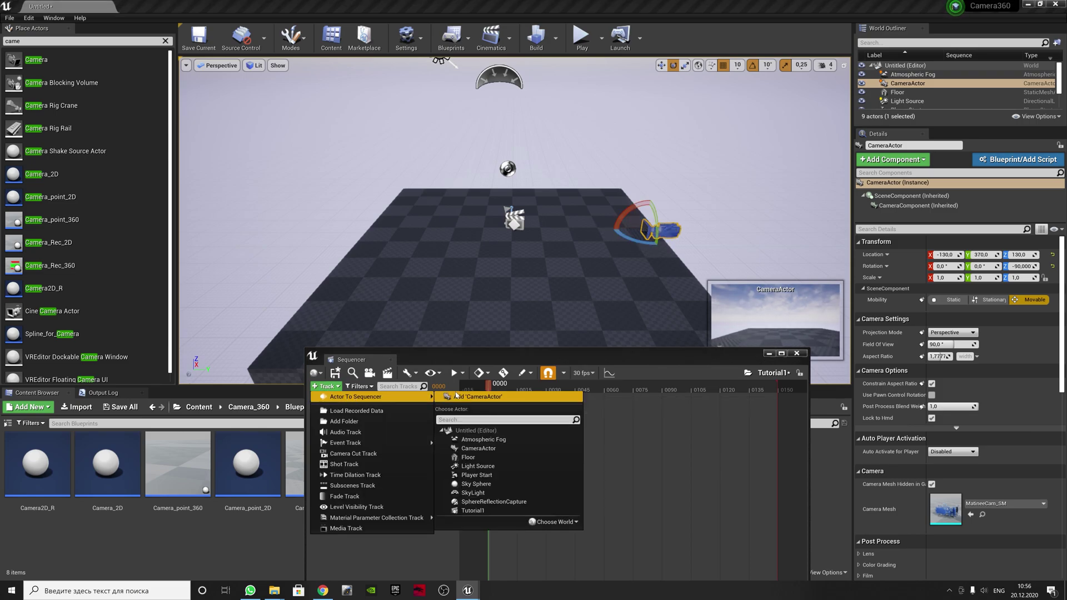
left_click(483, 433)
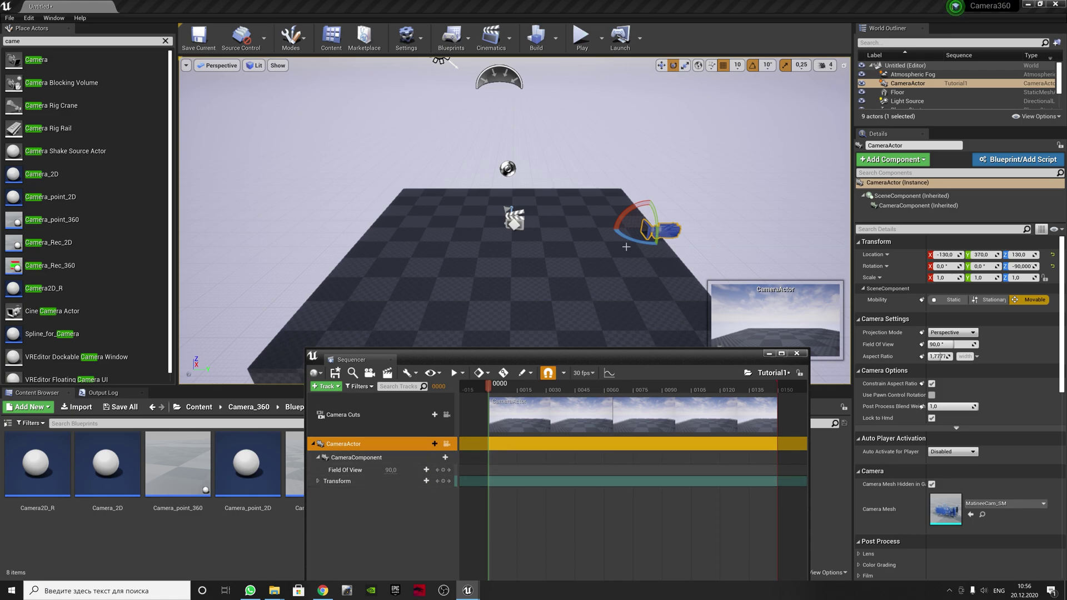
left_click(443, 481)
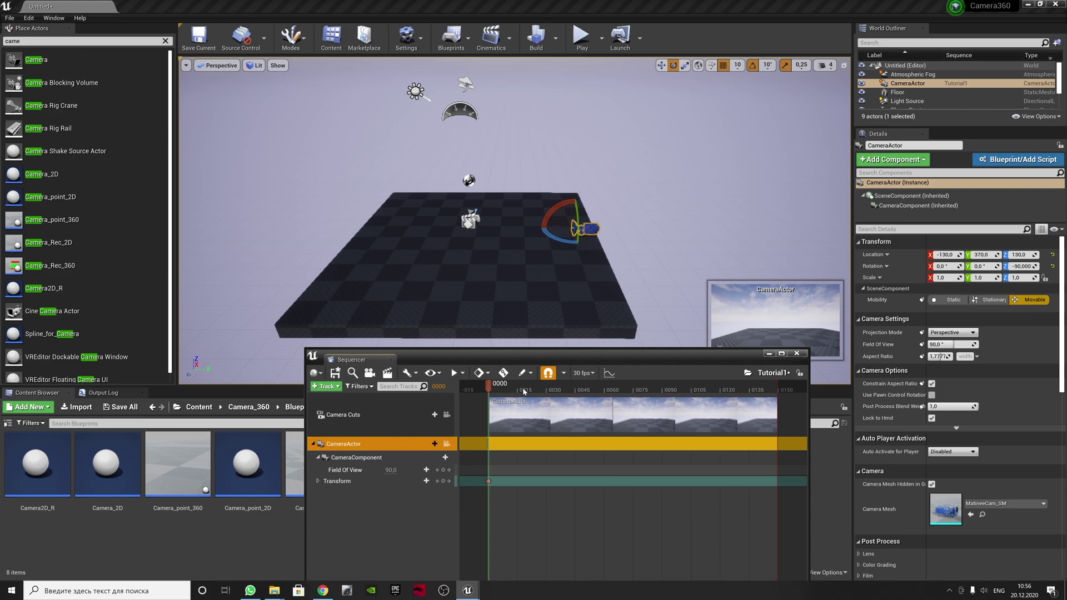
At the sequence end, move the camera left and key its transform at frame 0149
left_click_drag(580, 395, 776, 401)
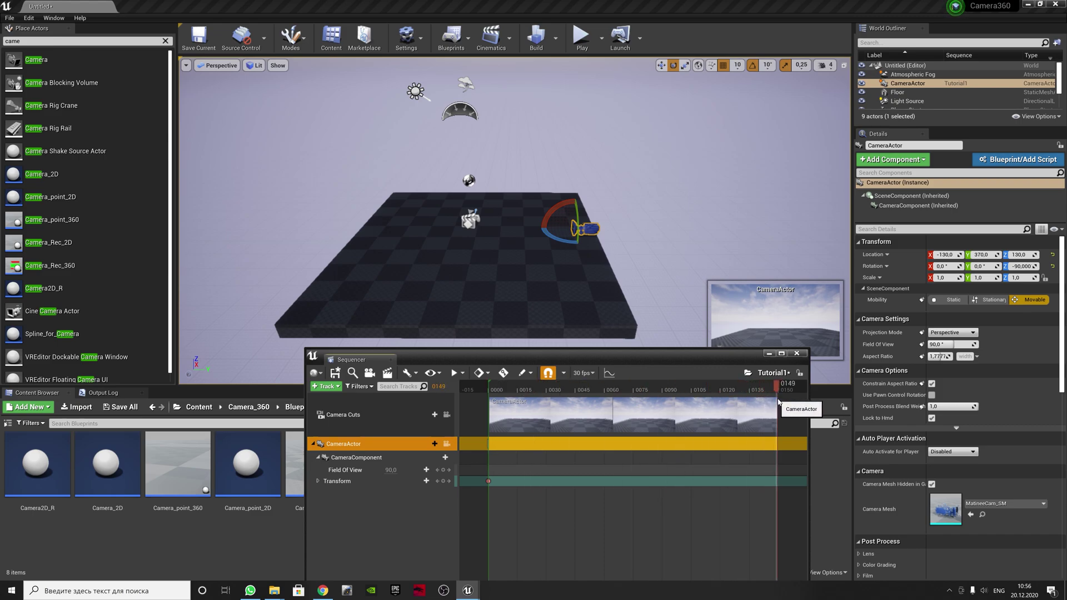
middle_click_drag(595, 236, 588, 240)
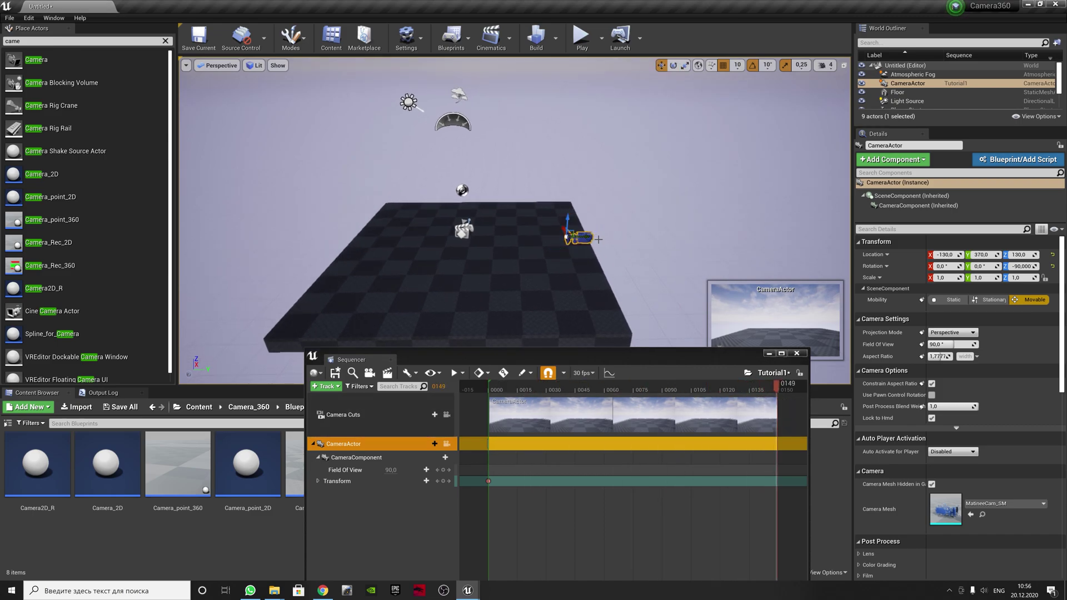
left_click_drag(581, 238, 389, 239)
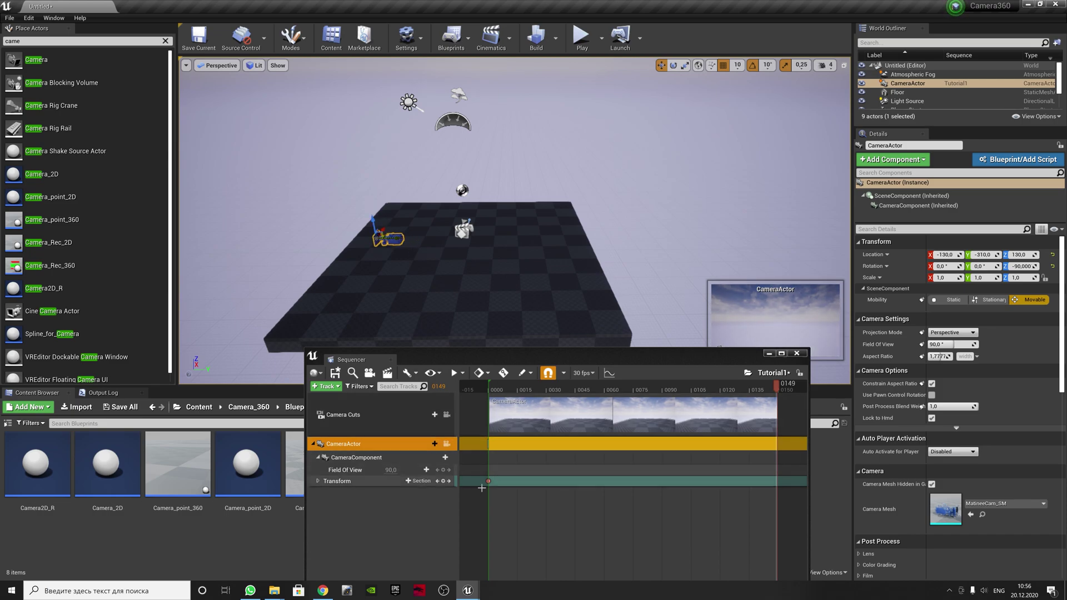
left_click(443, 481)
At mid-sequence, raise the camera to 400, pitch it, and key it at frame 0065
left_click(612, 391)
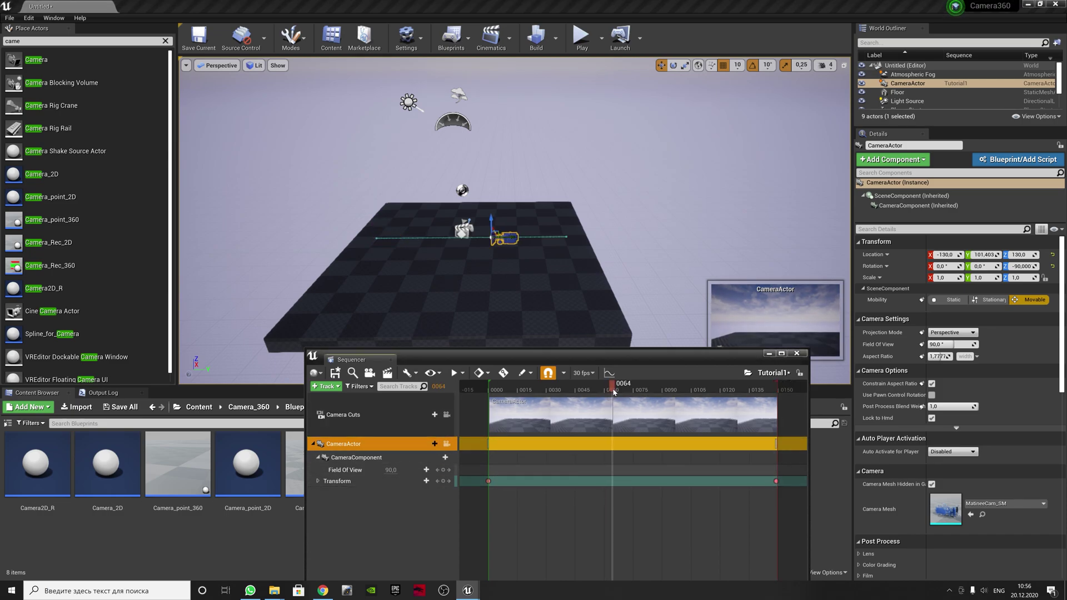
mouse_move(495, 225)
left_mouse_down()
mouse_move(489, 161)
mouse_move(517, 161)
mouse_move(516, 181)
left_mouse_up()
key("e")
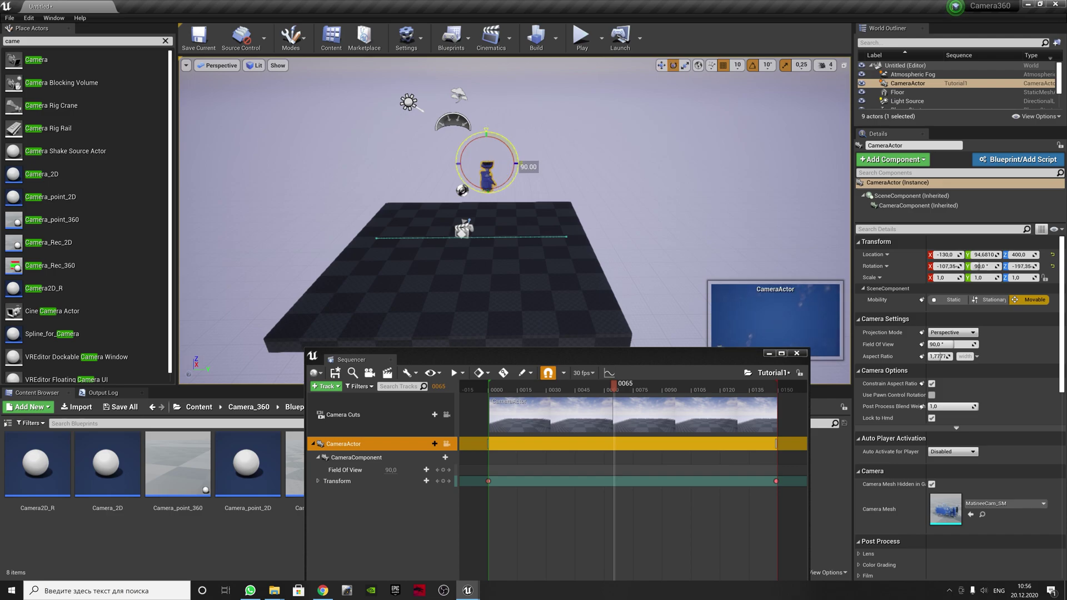
left_click(443, 482)
Preview the camera path and save the Tutorial1 sequence
mouse_move(612, 391)
left_mouse_down()
mouse_move(570, 396)
mouse_move(771, 395)
mouse_move(491, 387)
left_mouse_up()
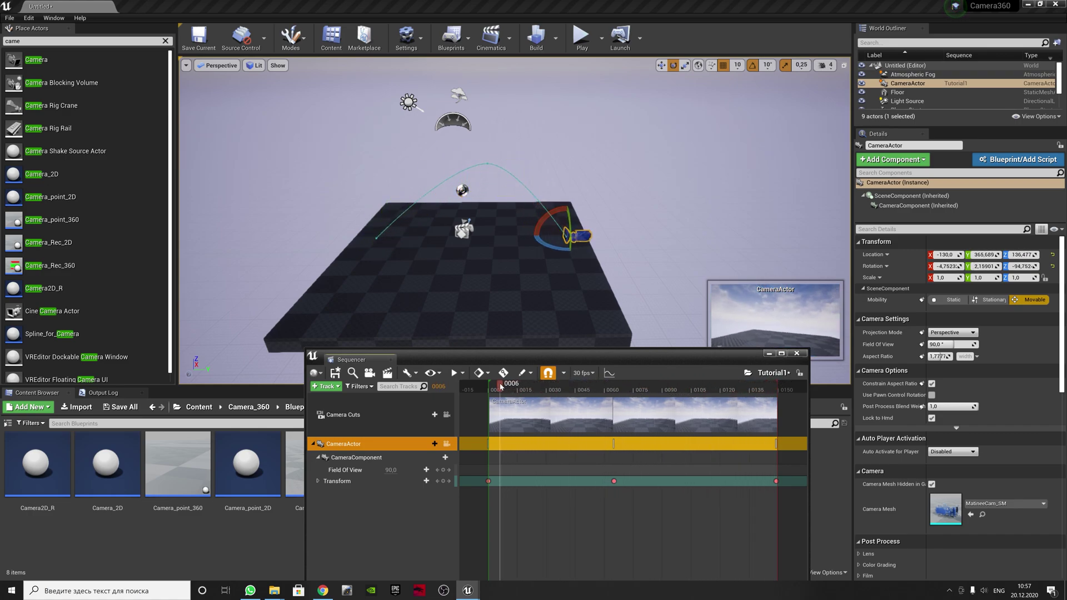
left_click(337, 375)
left_click_drag(433, 361, 516, 546)
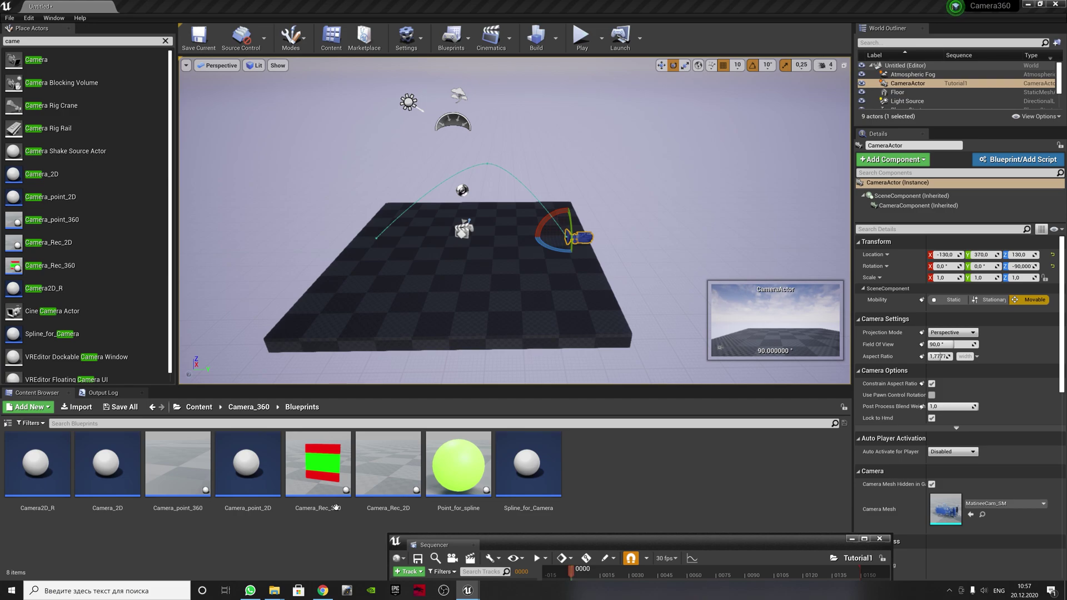
Place the Camera_Rec_360 and Camera_point_360 blueprints into the level
left_click(328, 467)
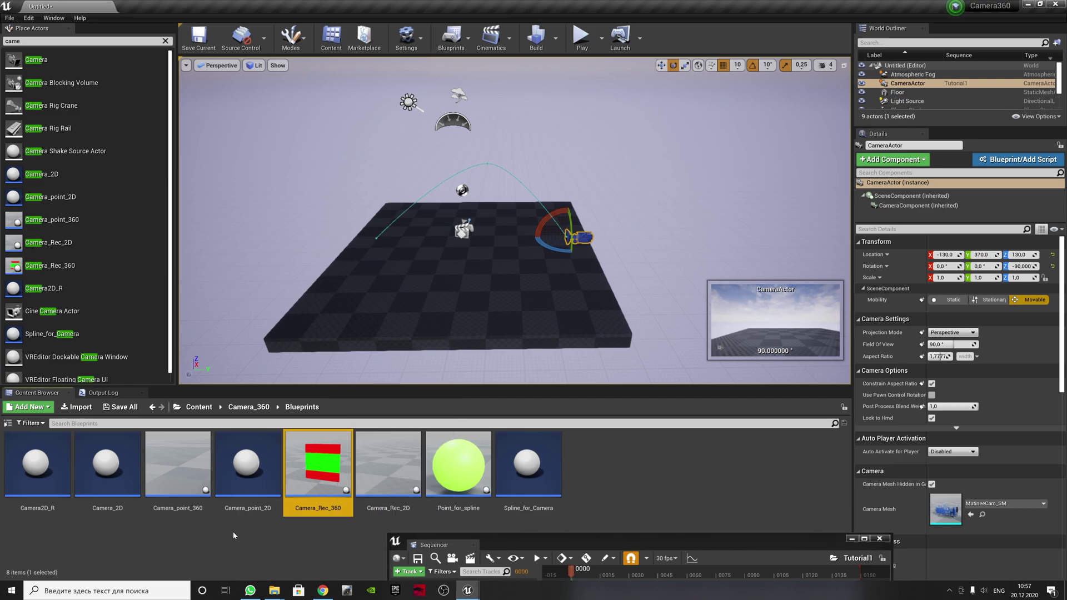
left_click(178, 472, "ctrl")
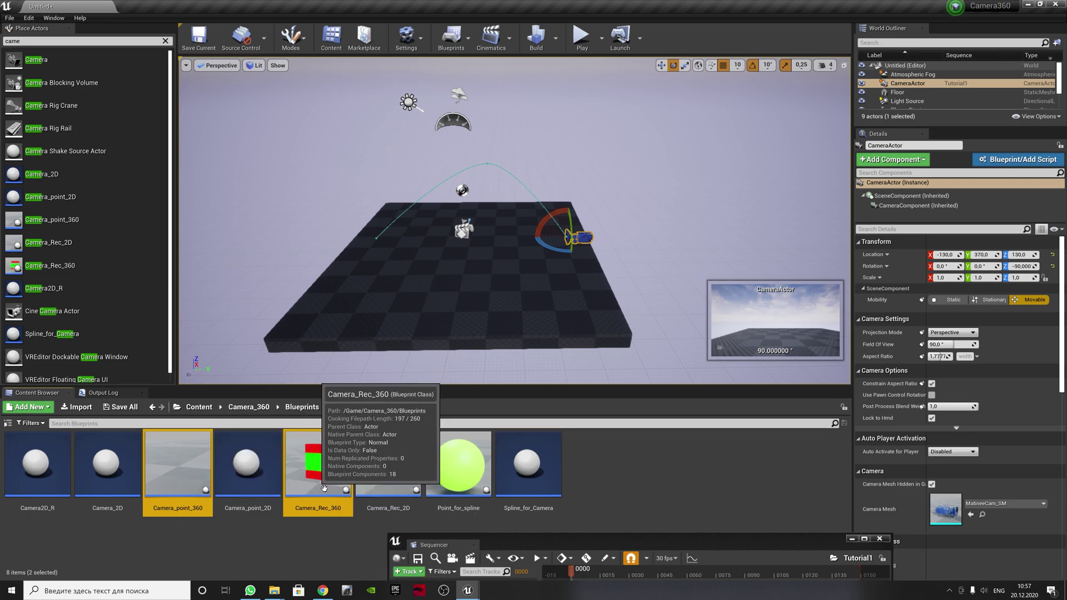
left_click_drag(320, 464, 474, 316)
left_click(510, 313)
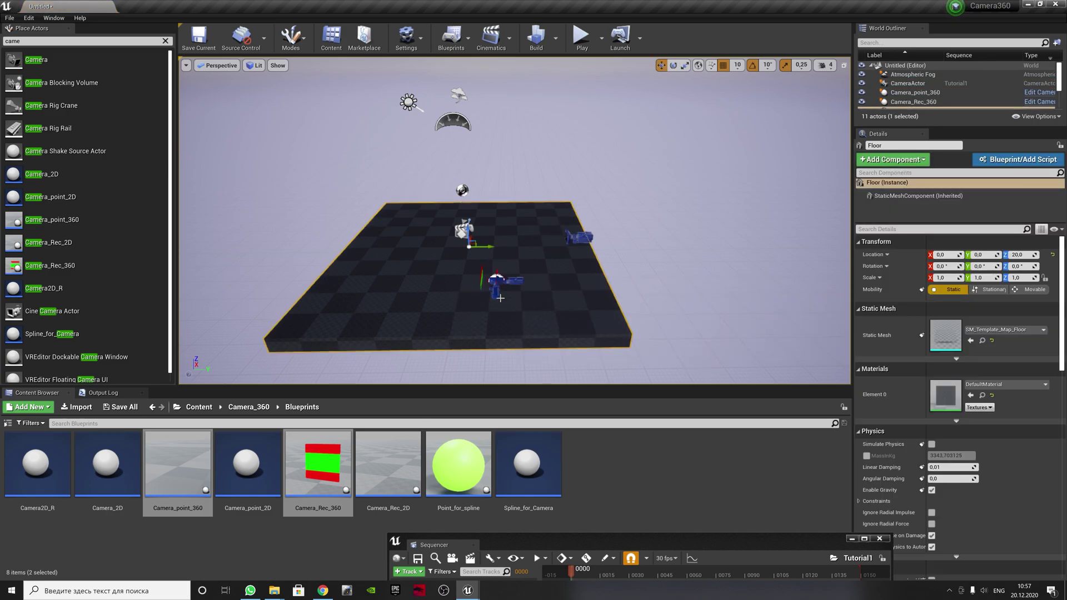
Move Camera_Rec_360 far away to the side of the scene
left_click(498, 281)
left_click_drag(520, 285, 716, 278)
right_click_drag(556, 222, 635, 194)
mouse_move(643, 179)
left_mouse_down()
mouse_move(742, 156)
mouse_move(688, 119)
mouse_move(675, 161)
left_mouse_up()
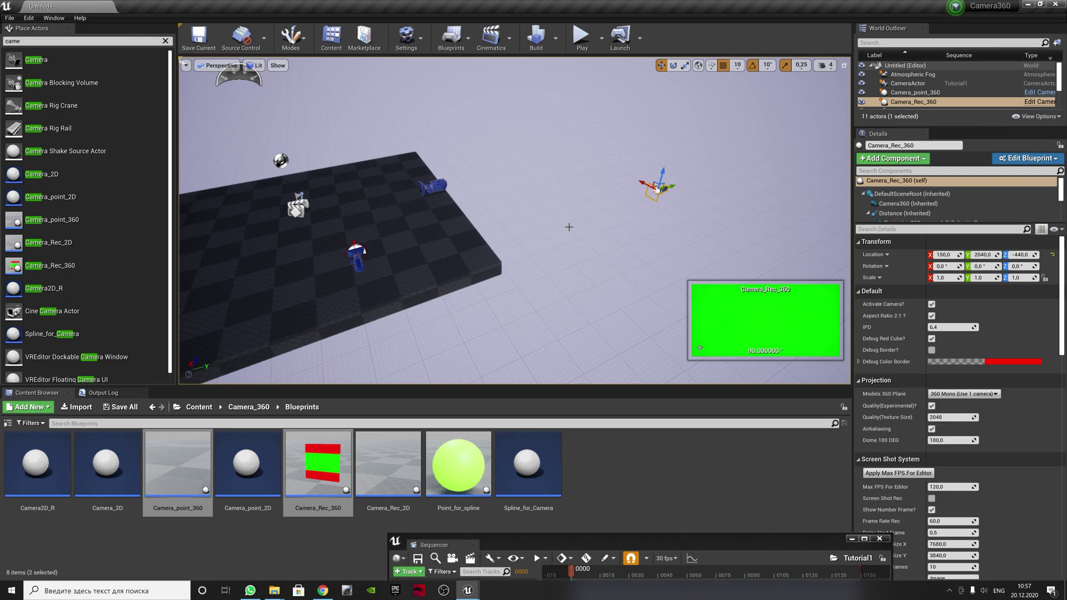
Rotate Camera_point_360 by -90 degrees and raise it to a height of 90
right_click_drag(517, 226, 489, 228)
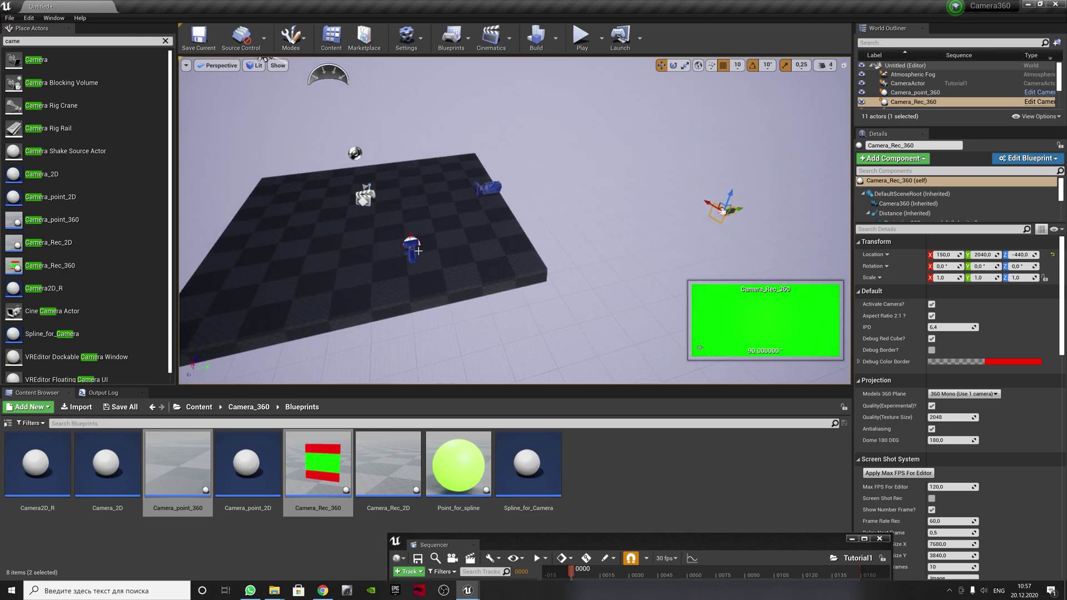
left_click(418, 251)
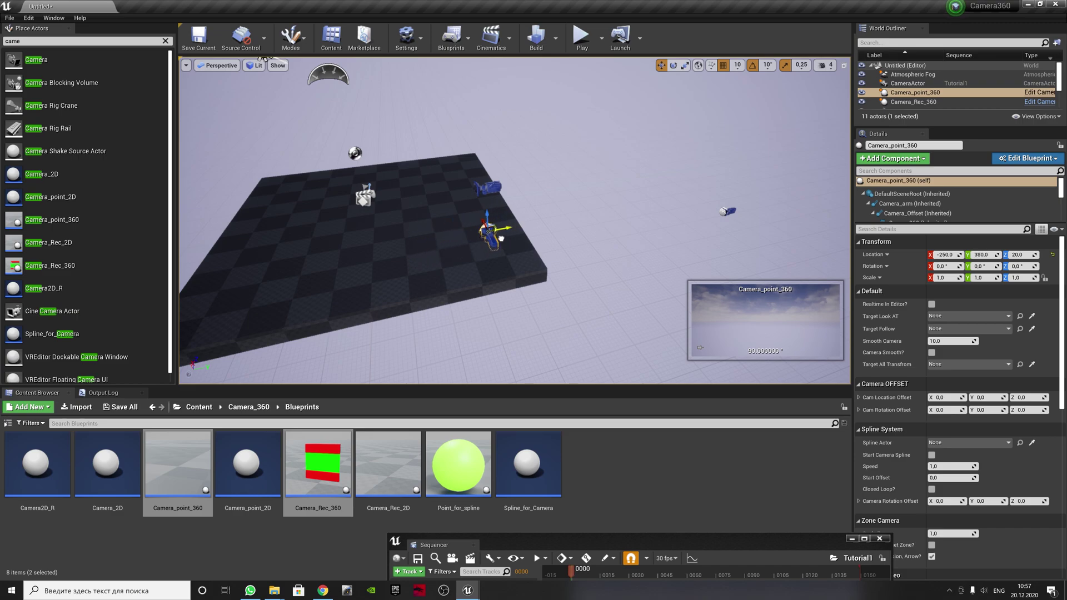
left_click_drag(488, 251, 447, 245)
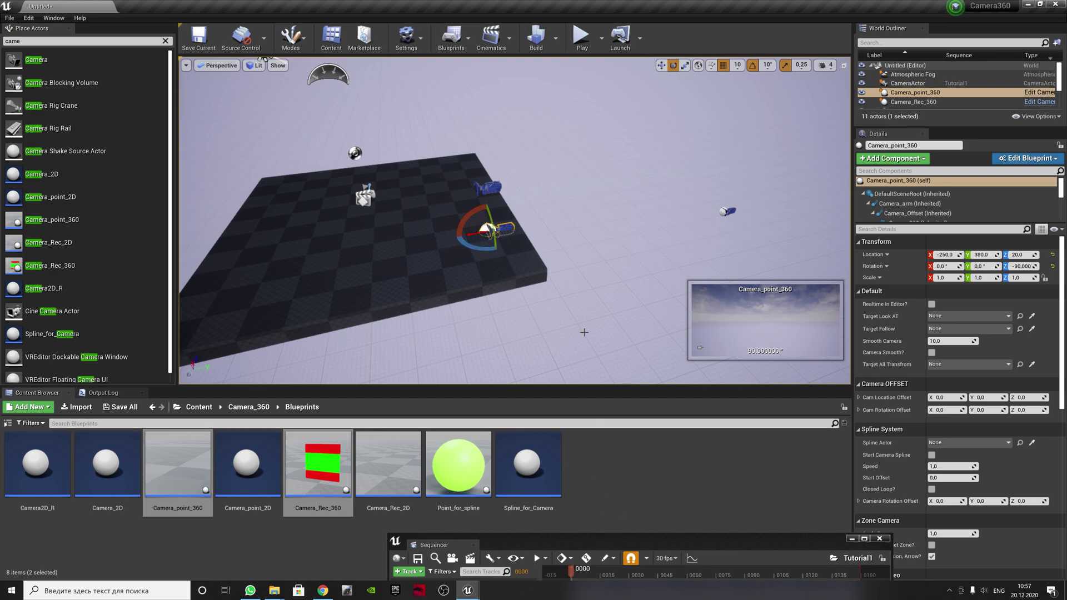
right_click_drag(584, 332, 524, 246)
key("w")
left_click_drag(508, 232, 507, 218)
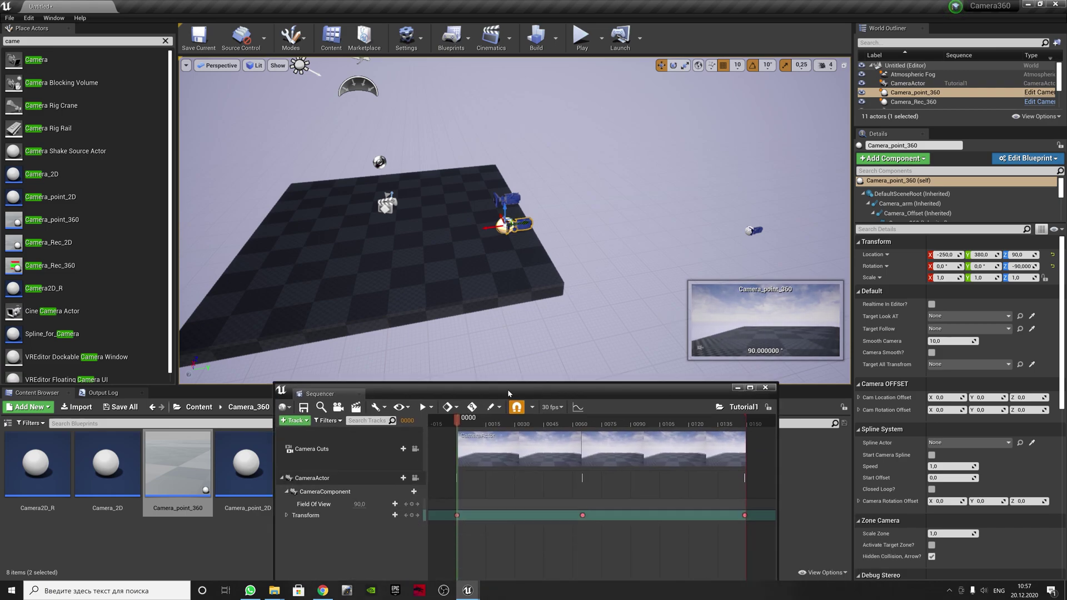
Set Camera_point_360's Target All Transform to the CameraActor using the eyedropper
left_click_drag(626, 537, 413, 363)
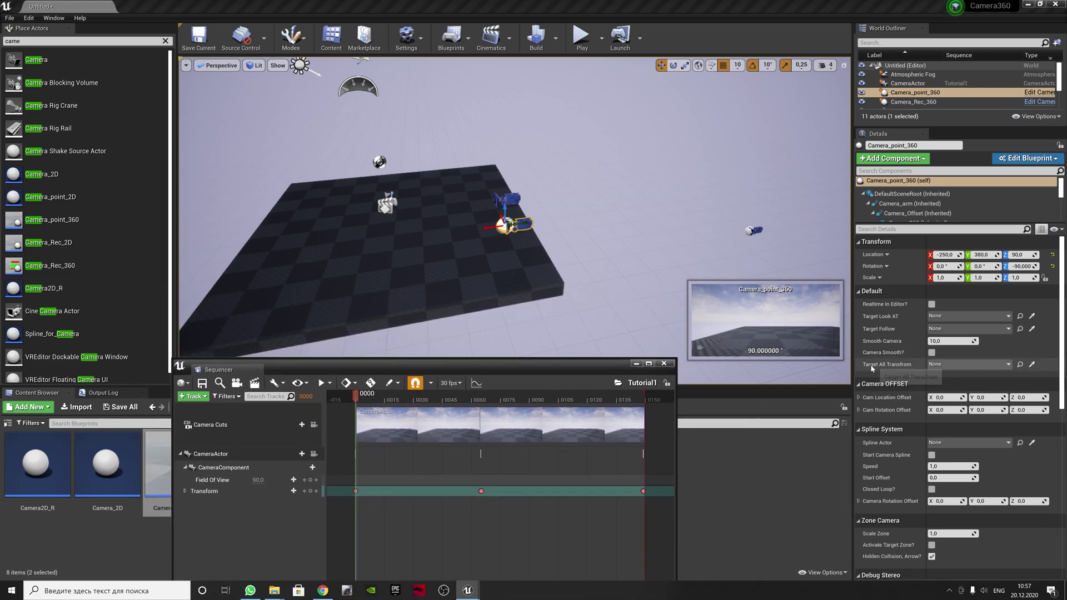
left_click(1032, 364)
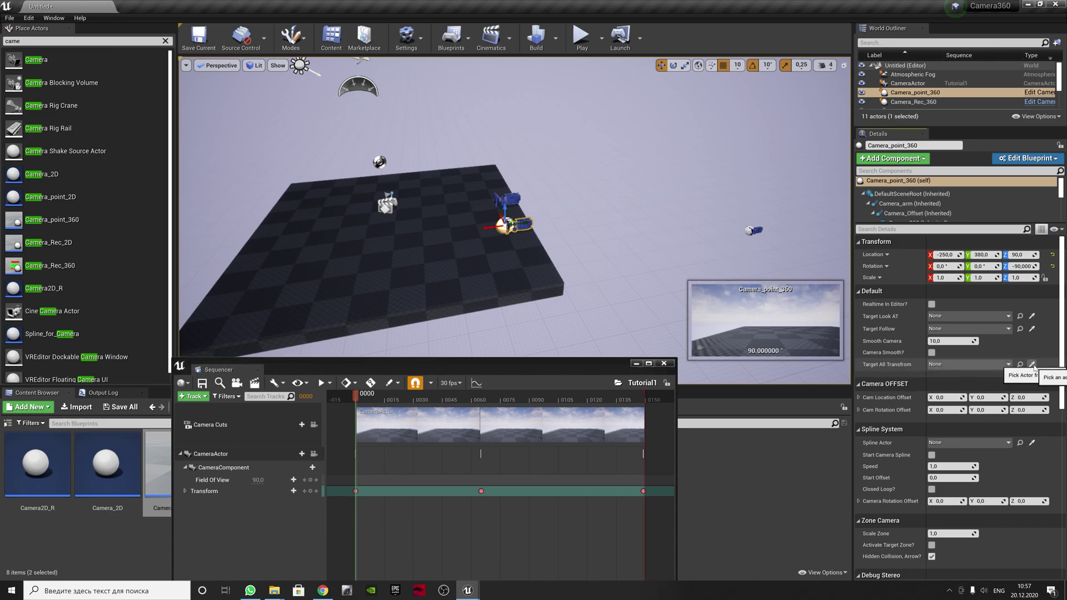
left_click(514, 205)
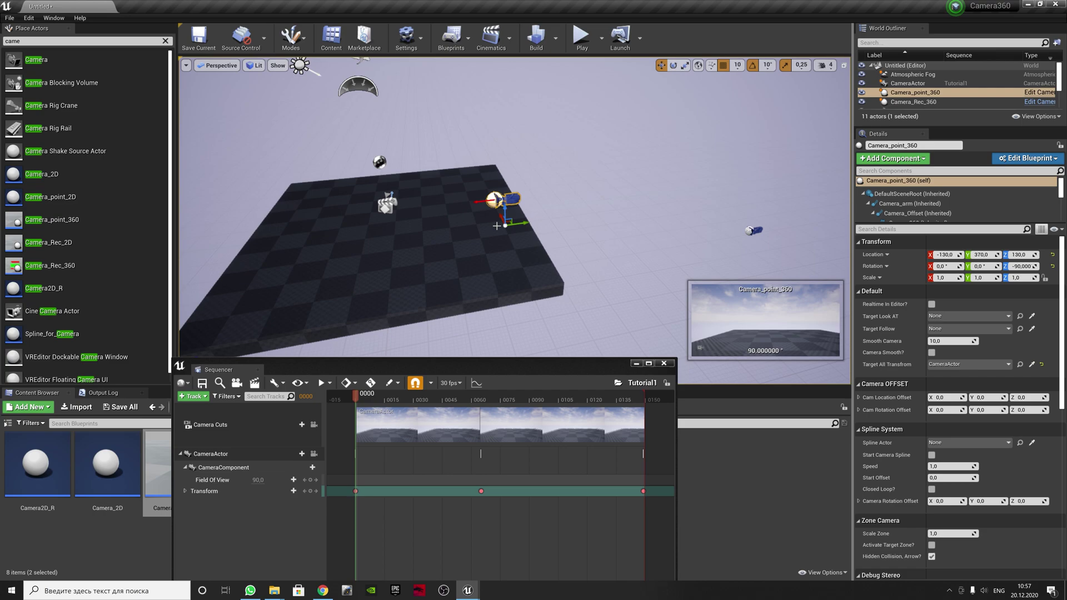
left_click_drag(469, 361, 550, 341)
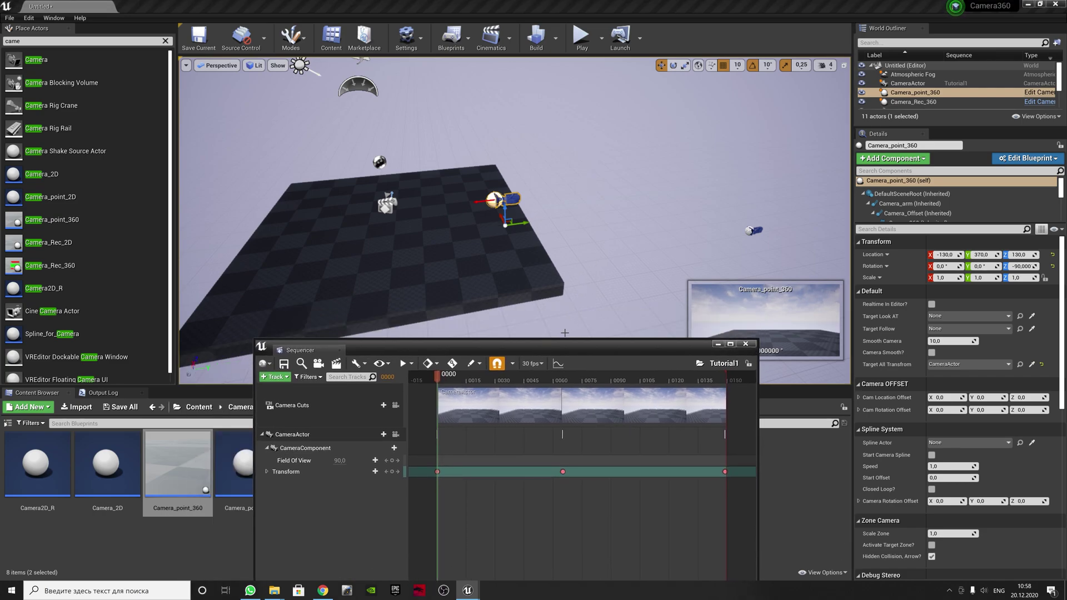
Find the LevelSequenceActor by searching 'seq' and deactivate the Camera Cuts section
left_click(928, 116)
left_click(922, 43)
type("seq")
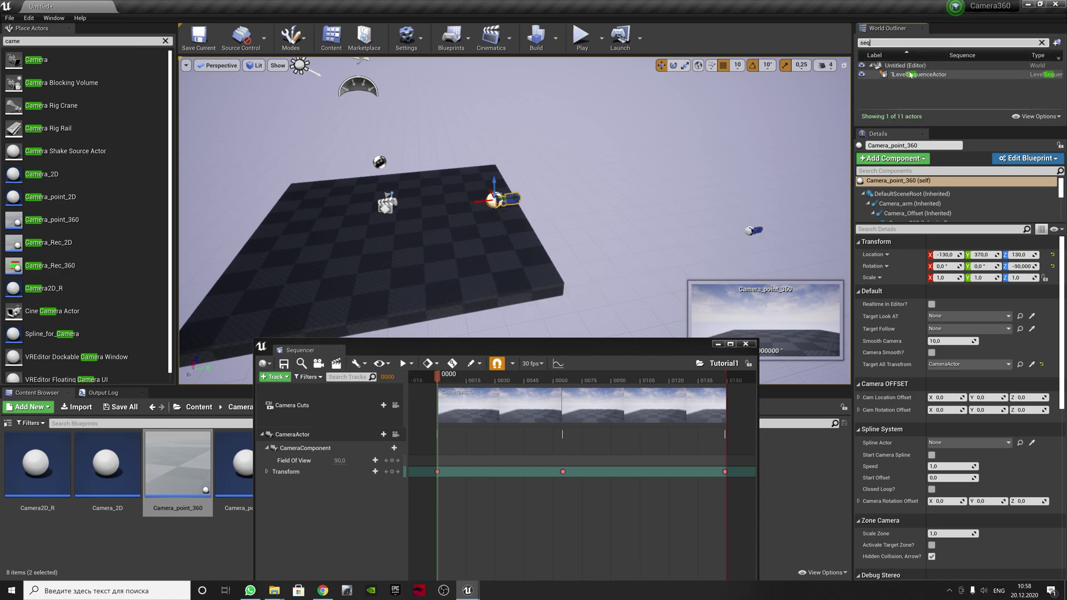
left_click(910, 75)
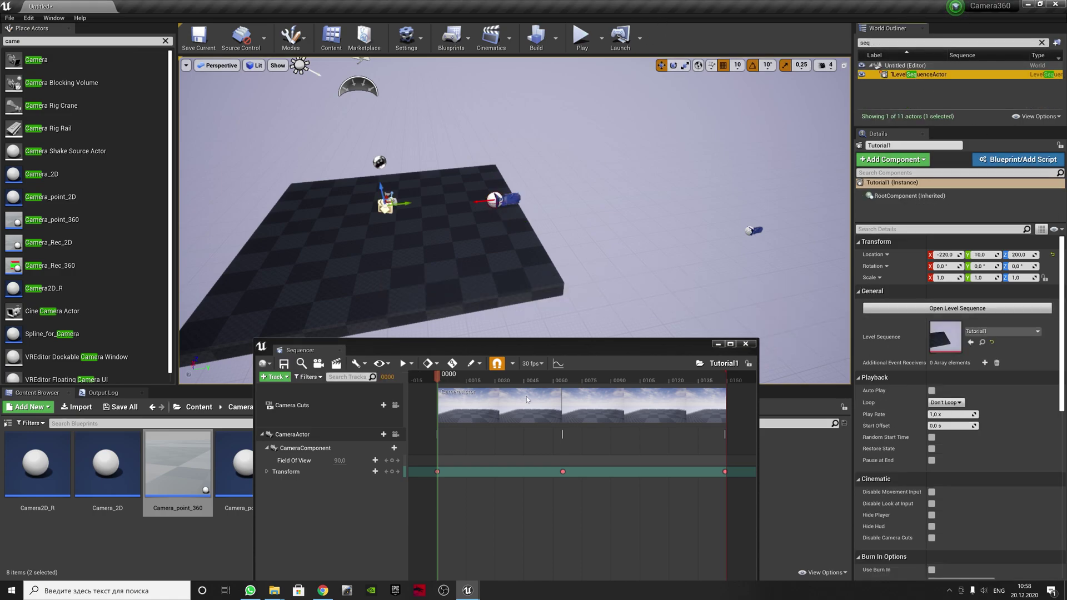
left_click_drag(527, 399, 508, 423)
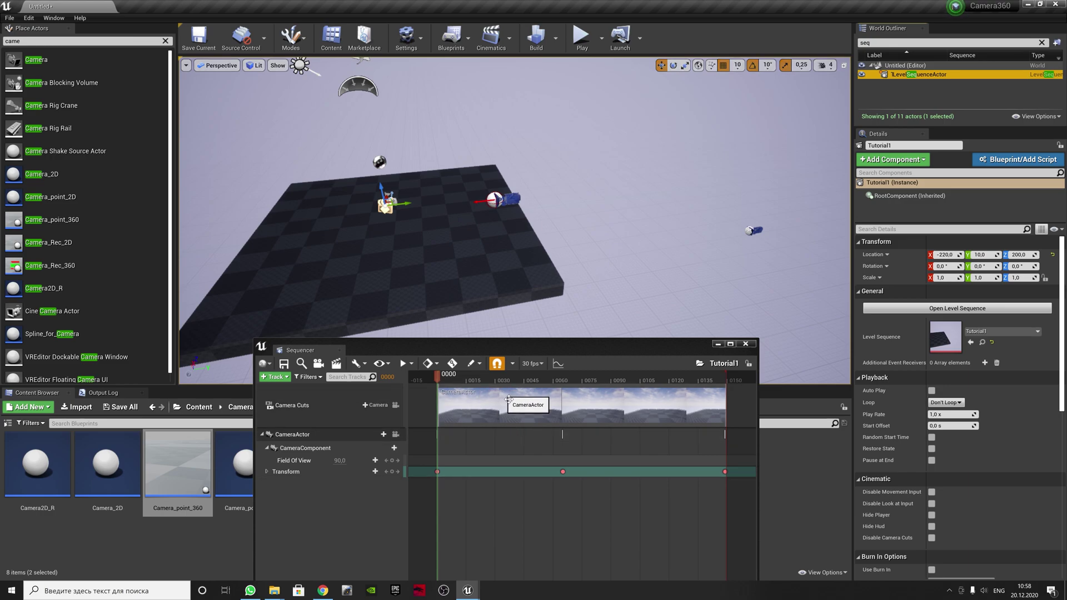
right_click(508, 399)
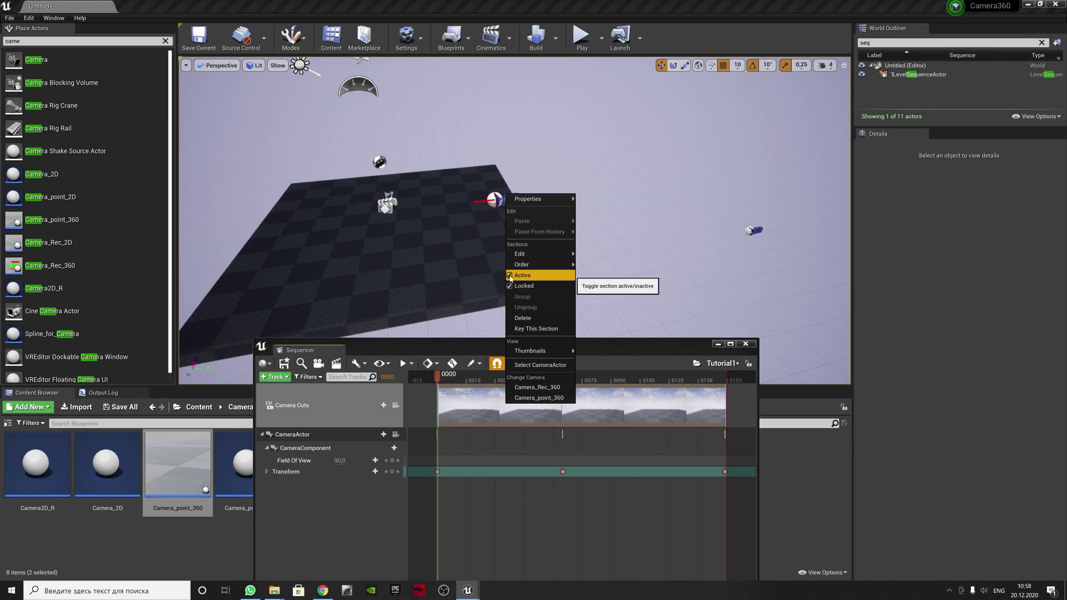
left_click(510, 277)
Enable Auto Play on the LevelSequenceActor and start a test play
left_click(916, 76)
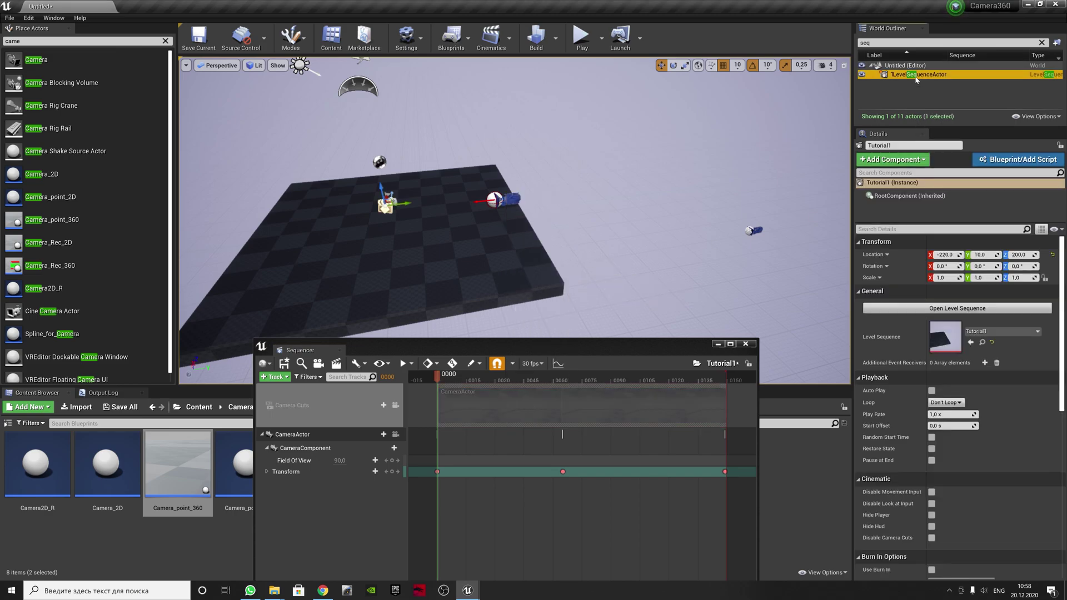
left_click(931, 392)
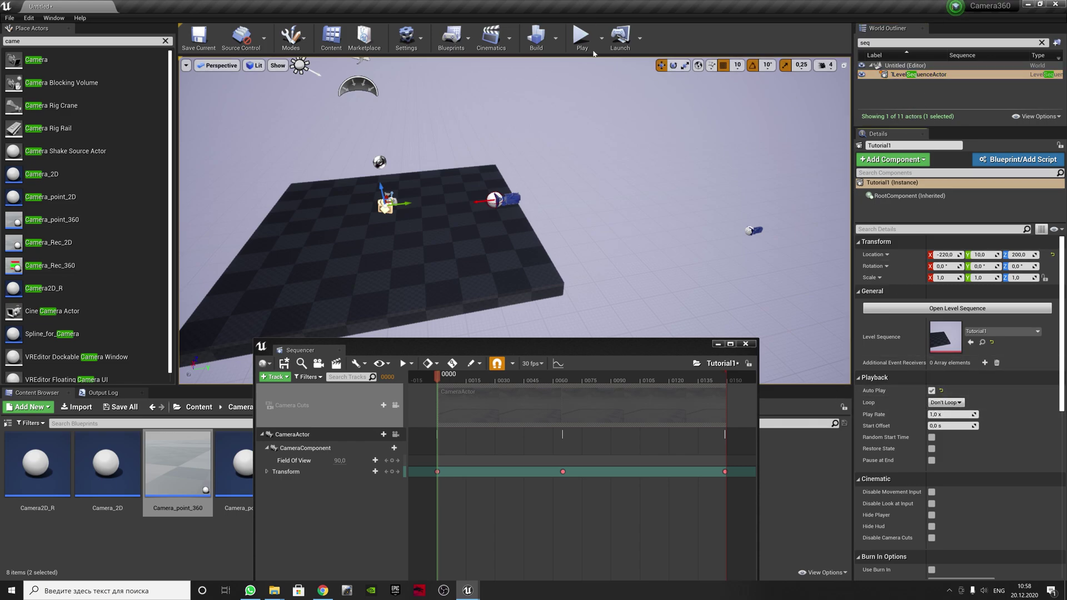
left_click(582, 36)
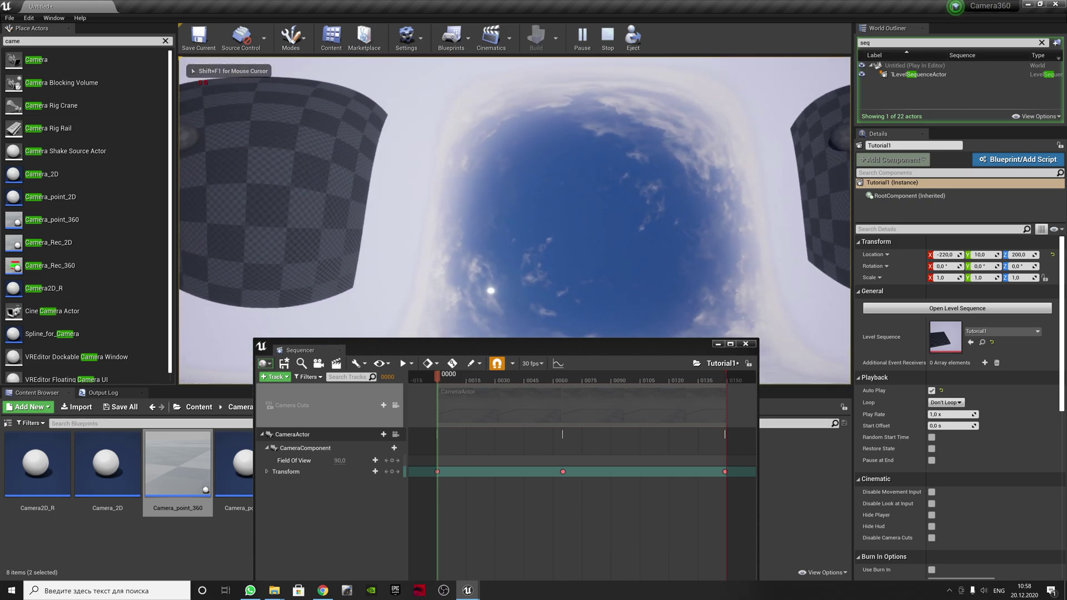
Make the Camera Cuts section active and unlocked, then test-play the level again
key("Escape")
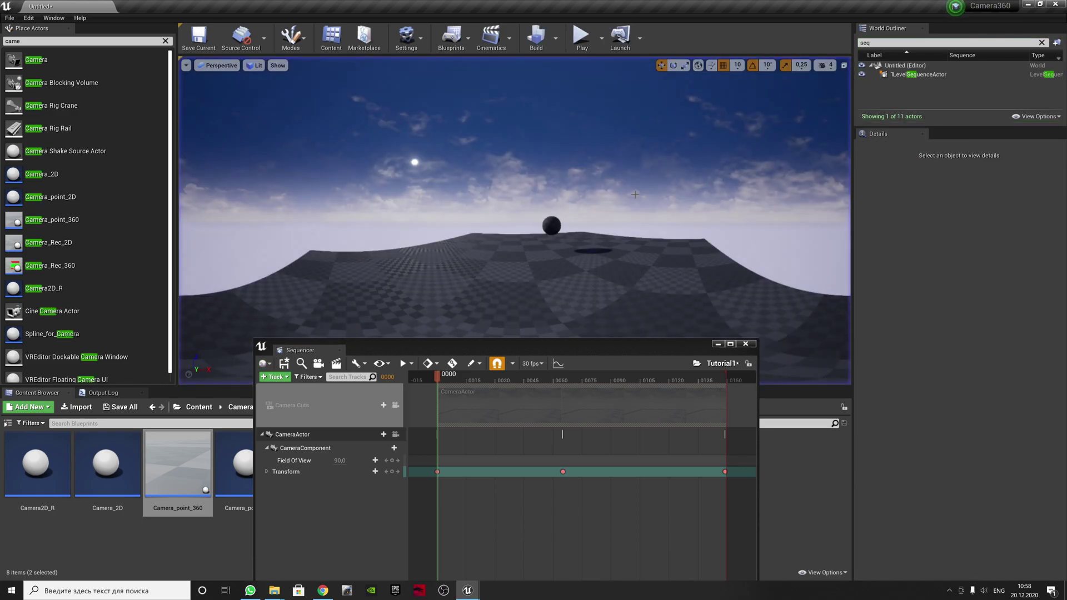
right_click(526, 419)
left_click(544, 297)
left_click(538, 286)
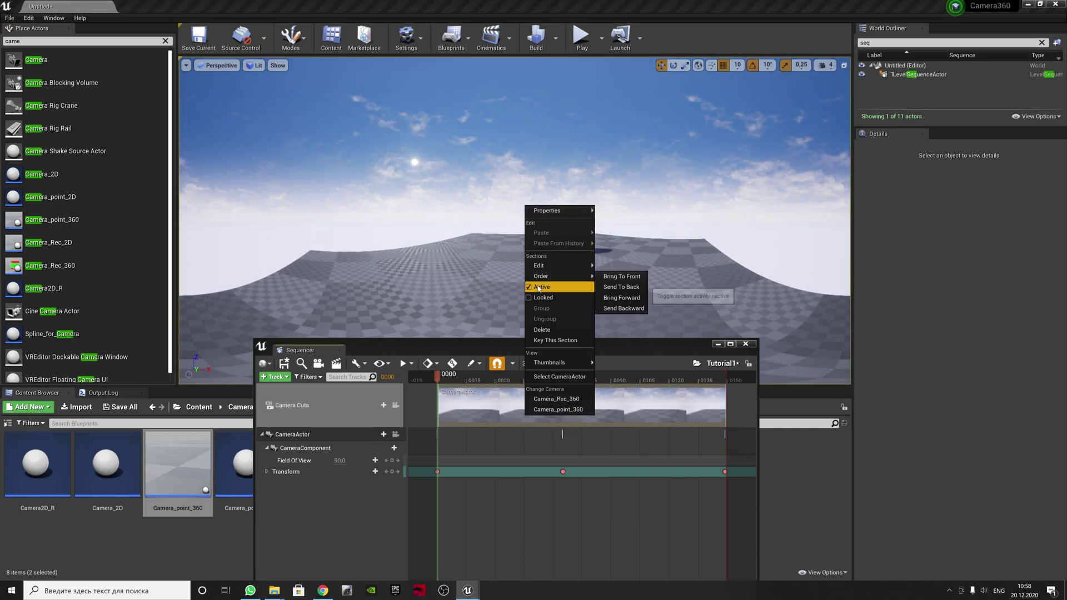
left_click(414, 379)
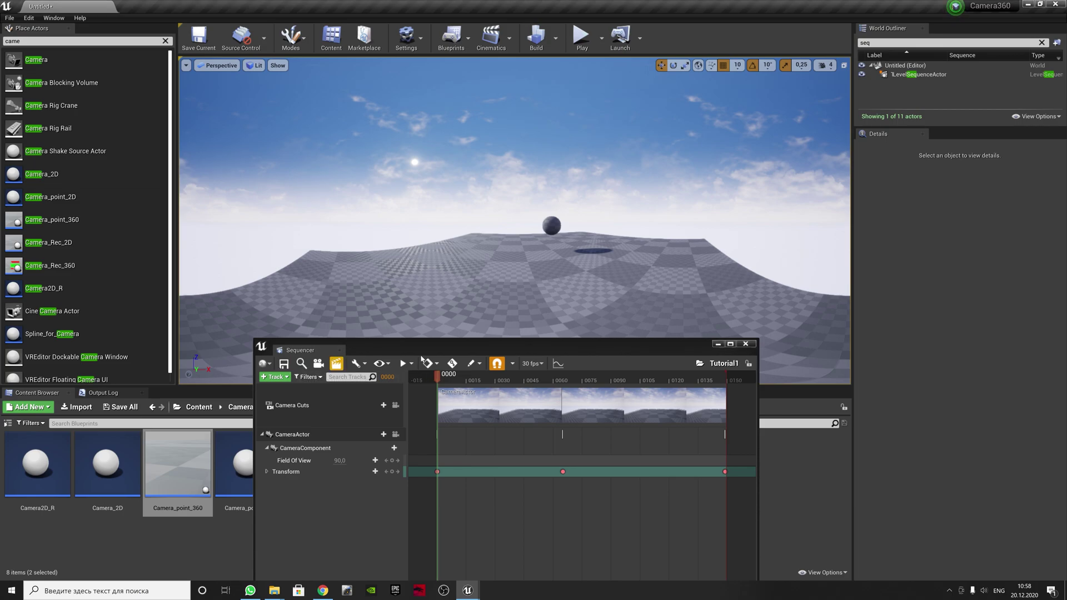
left_click_drag(355, 345, 346, 418)
left_click(581, 37)
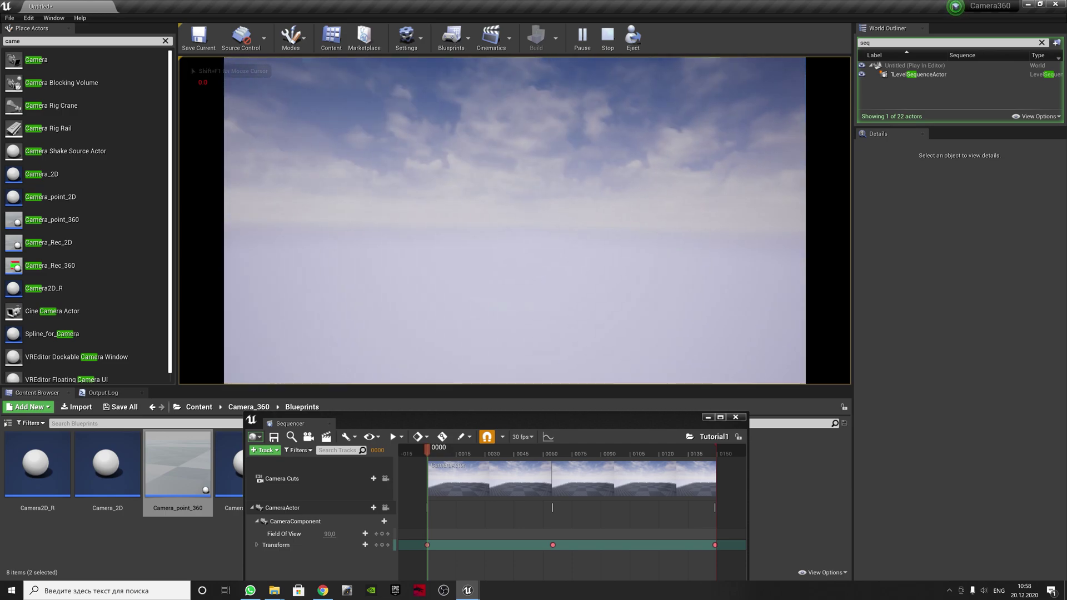
key("Escape")
Set the Camera Cuts section to inactive and locked
right_click(520, 477)
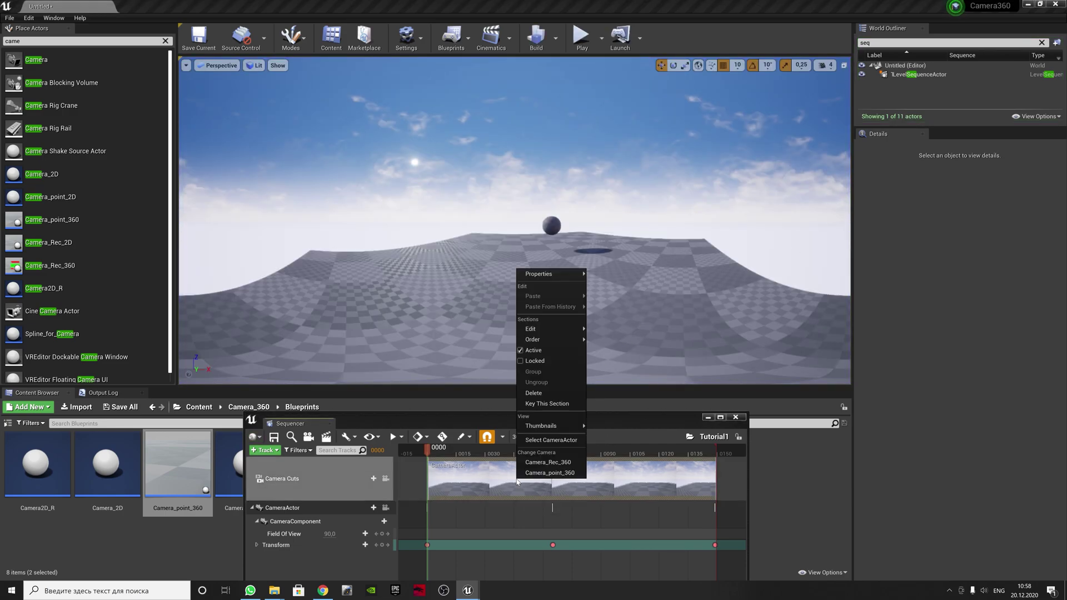
left_click_drag(473, 418, 453, 253)
right_click(490, 315)
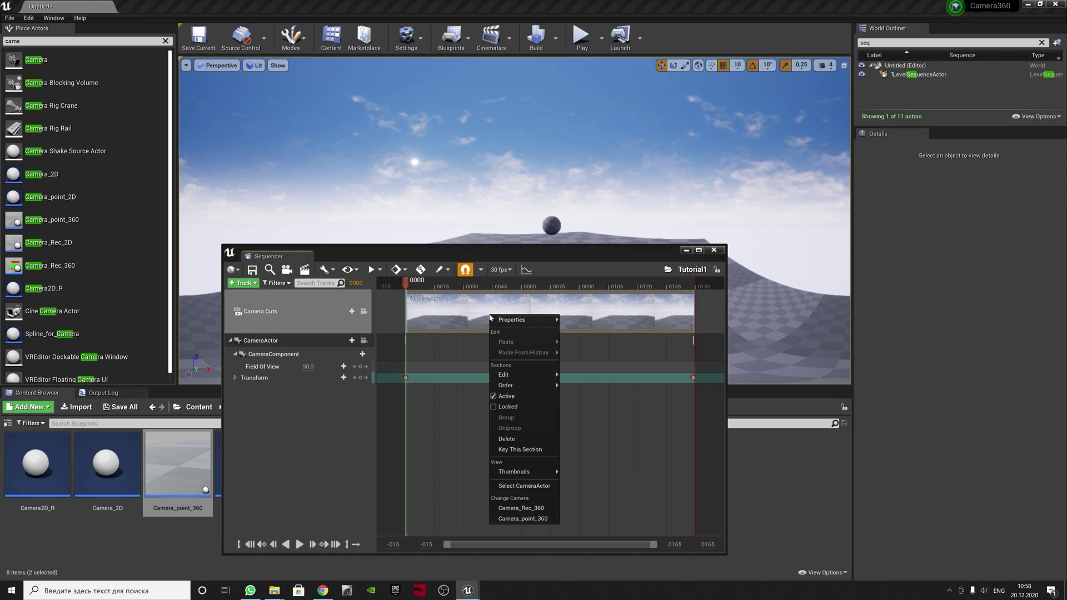
mouse_move(512, 320)
left_click(502, 395)
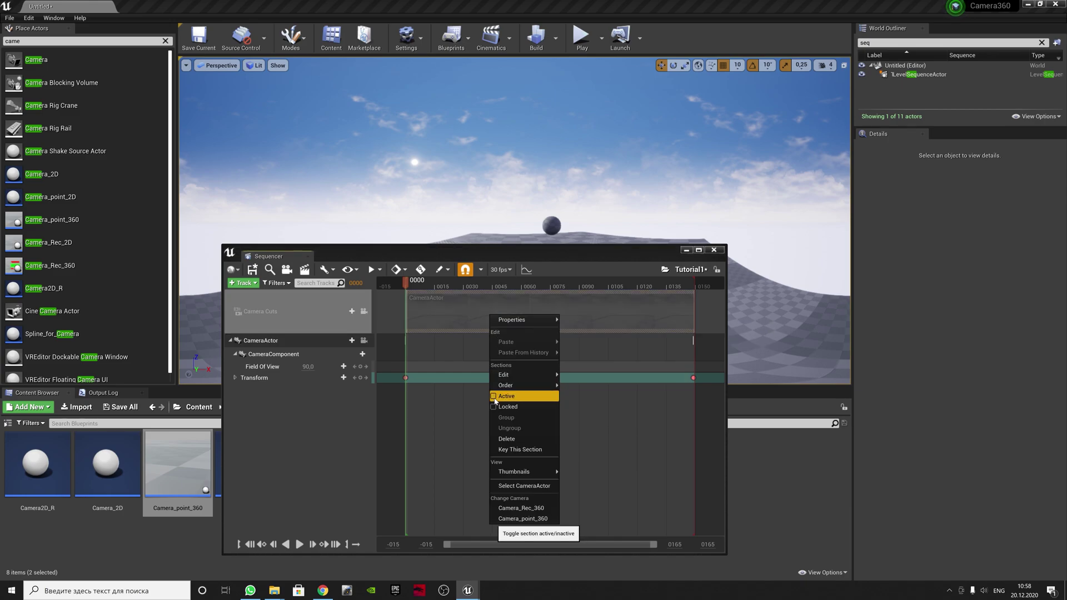
left_click(500, 407)
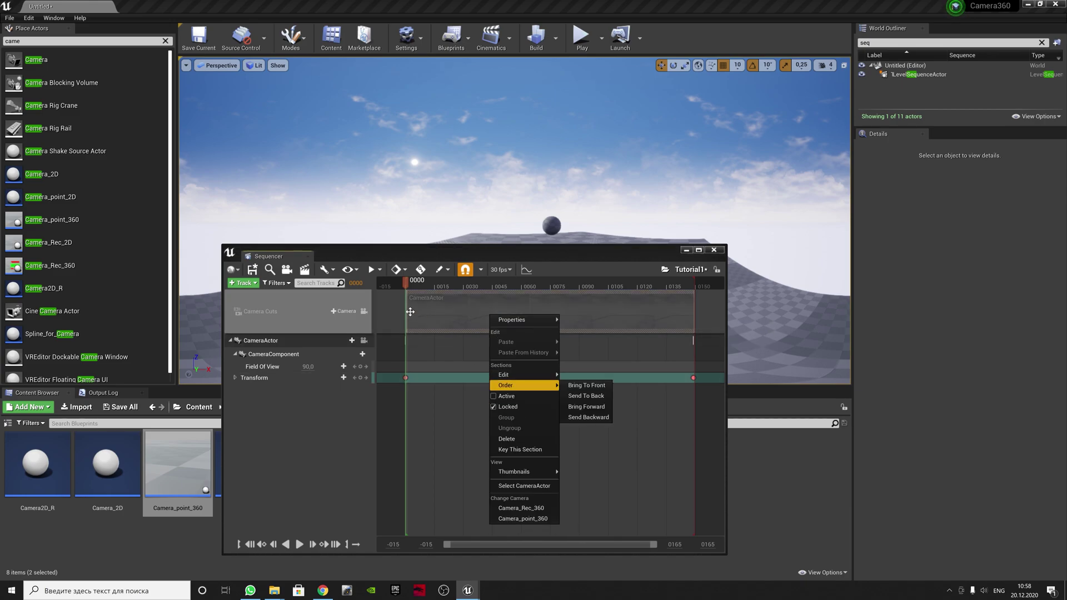
Save Tutorial1, close Sequencer, run another test play, then restore the sequence editor
left_click(256, 275)
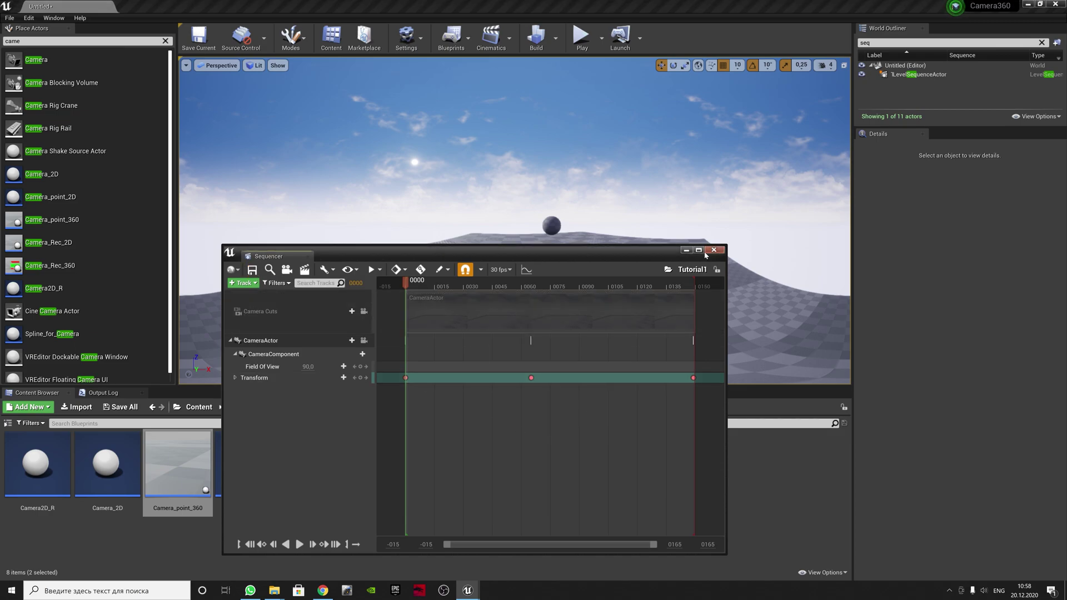
left_click(715, 250)
left_click(584, 48)
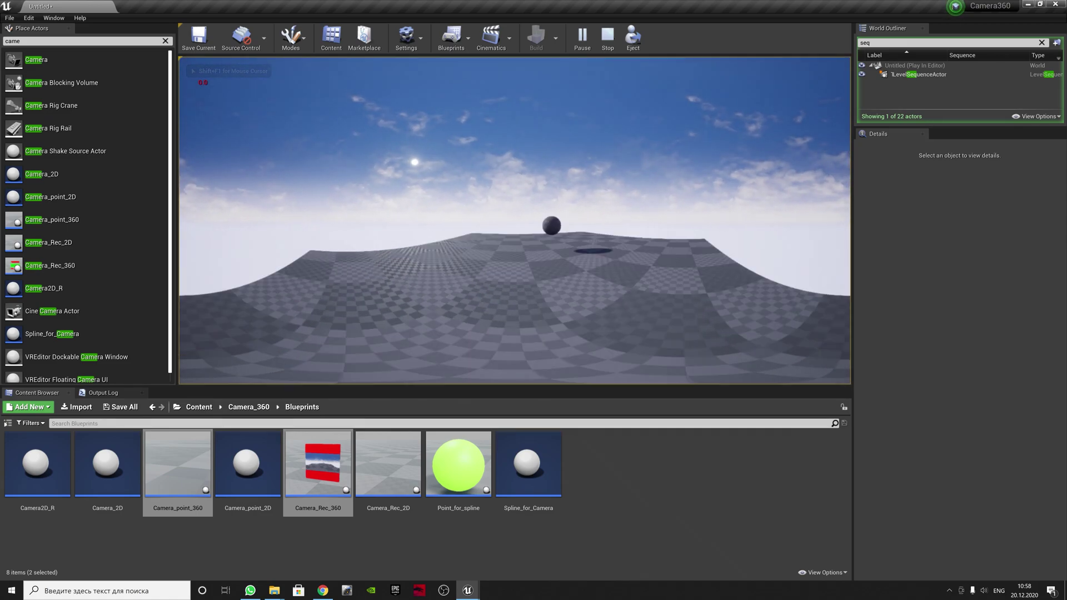
key("Escape")
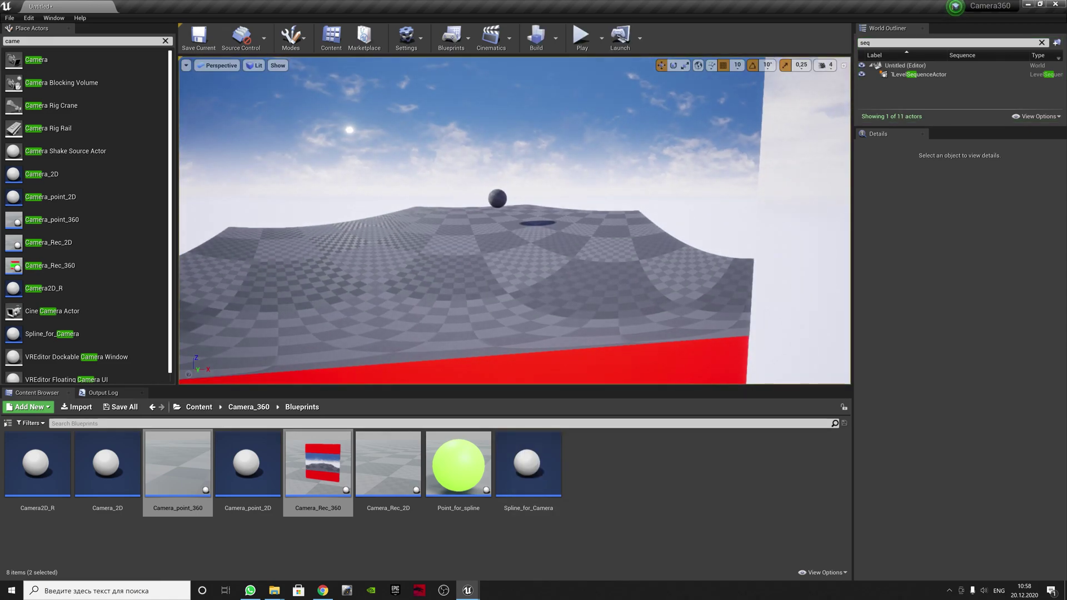
mouse_move(467, 590)
left_click(428, 550)
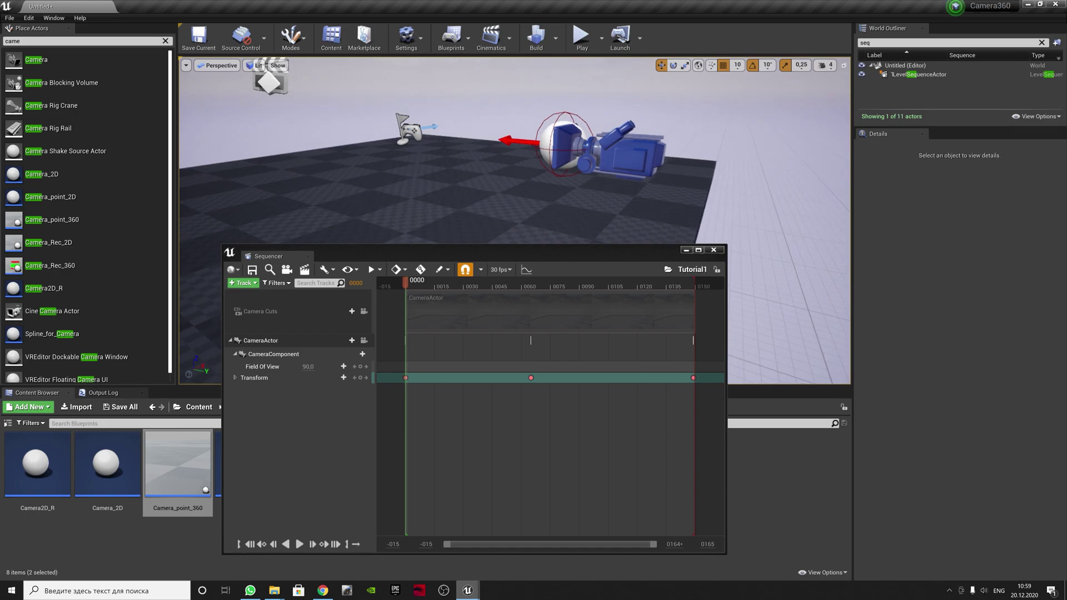
Select the Camera_point_360 rig and drag it toward the Camera Cuts track
left_click(528, 146)
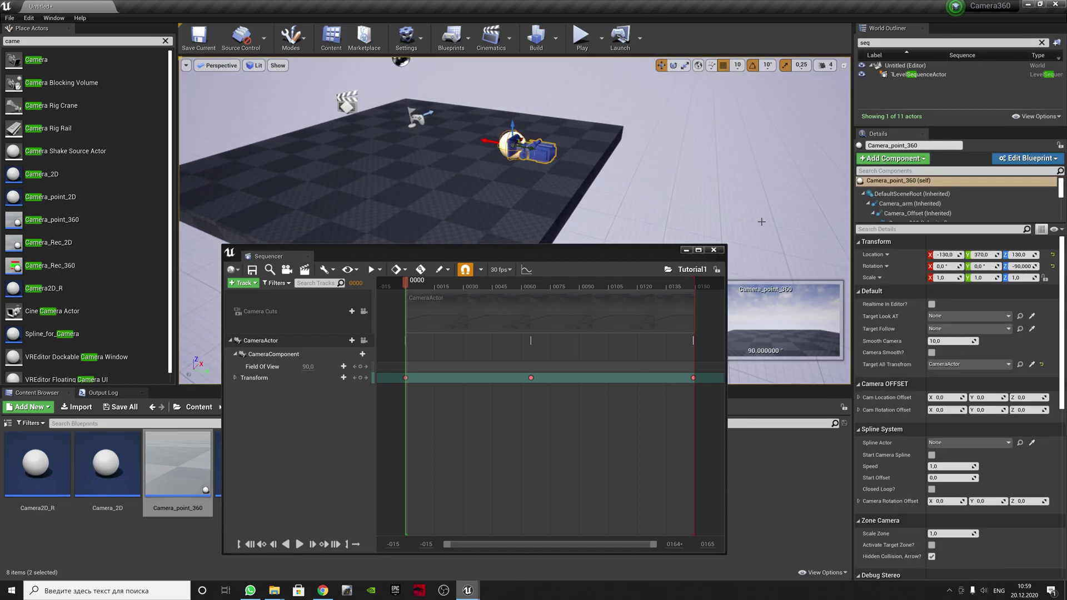
mouse_move(261, 340)
left_mouse_down()
mouse_move(525, 303)
mouse_move(534, 321)
left_mouse_up()
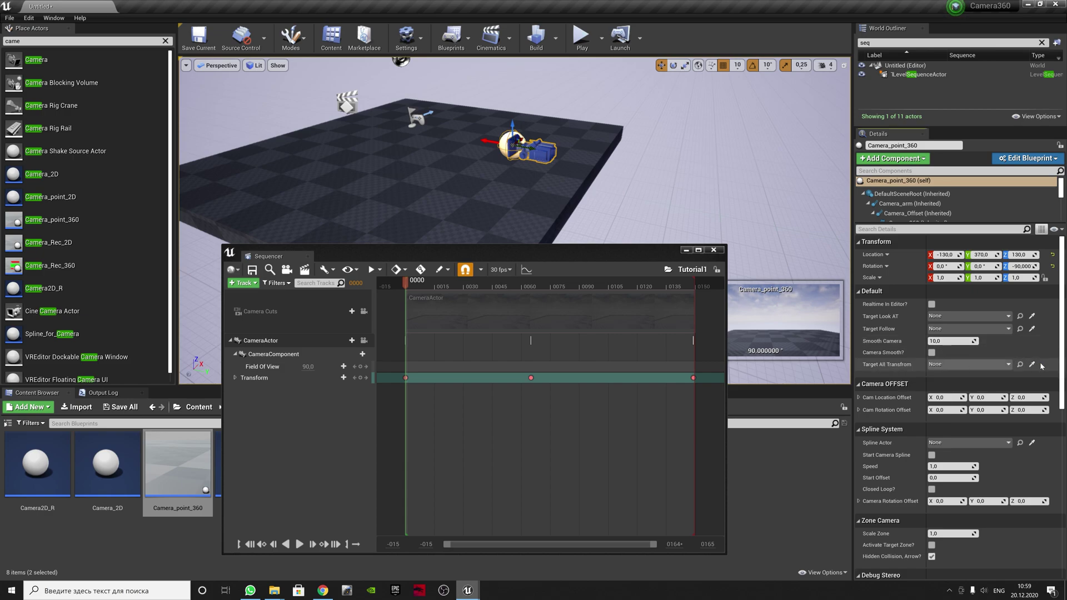
left_click(244, 282)
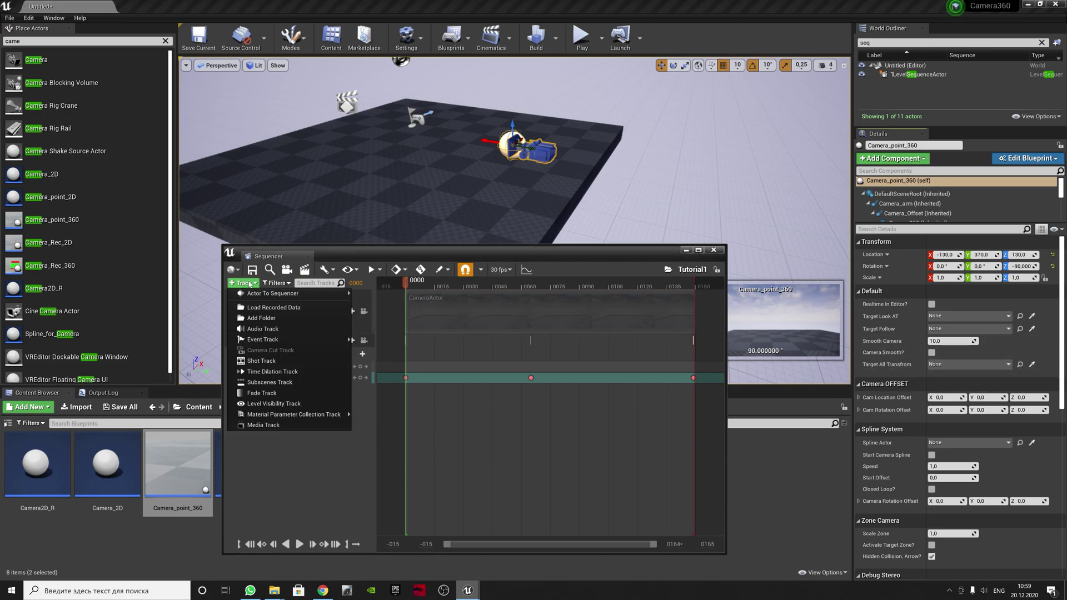
Add Camera_point_360 as a Tutorial1 track and attach it to the CameraActor binding
mouse_move(266, 295)
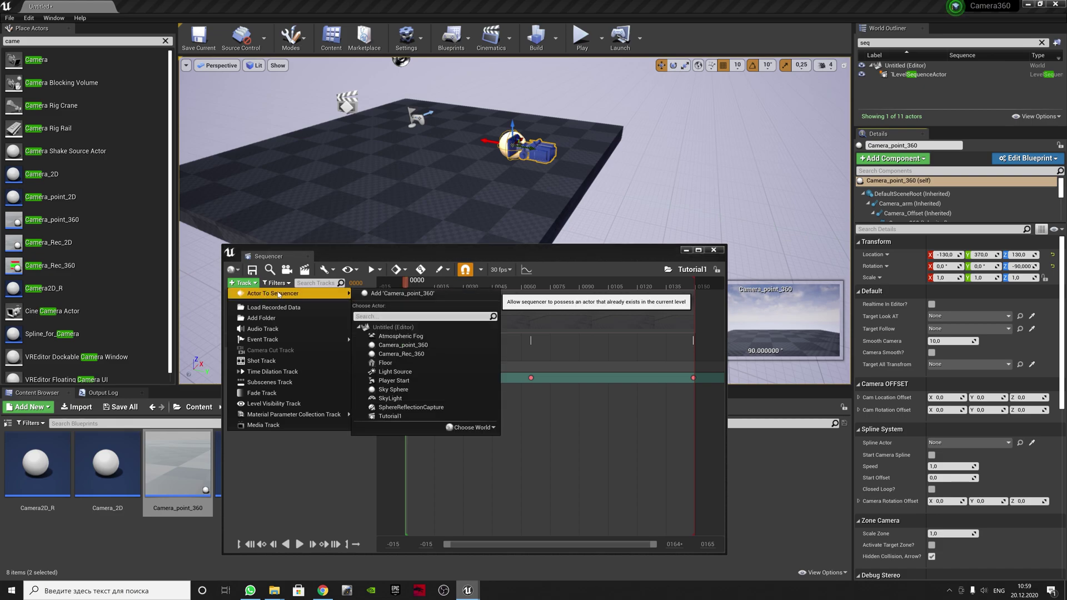
left_click(402, 293)
left_click(345, 341)
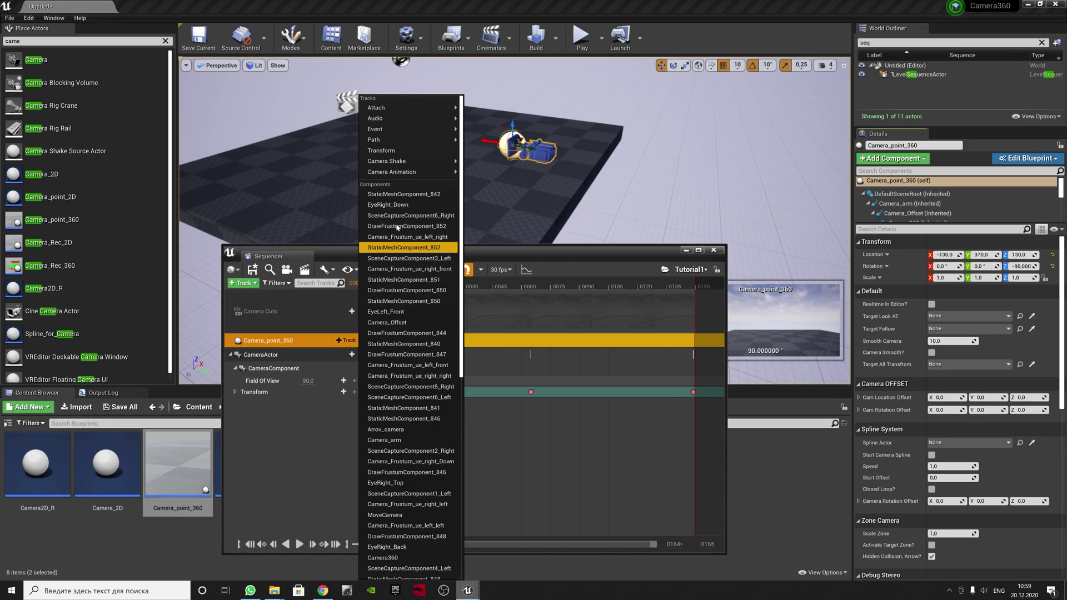
mouse_move(444, 114)
mouse_move(484, 108)
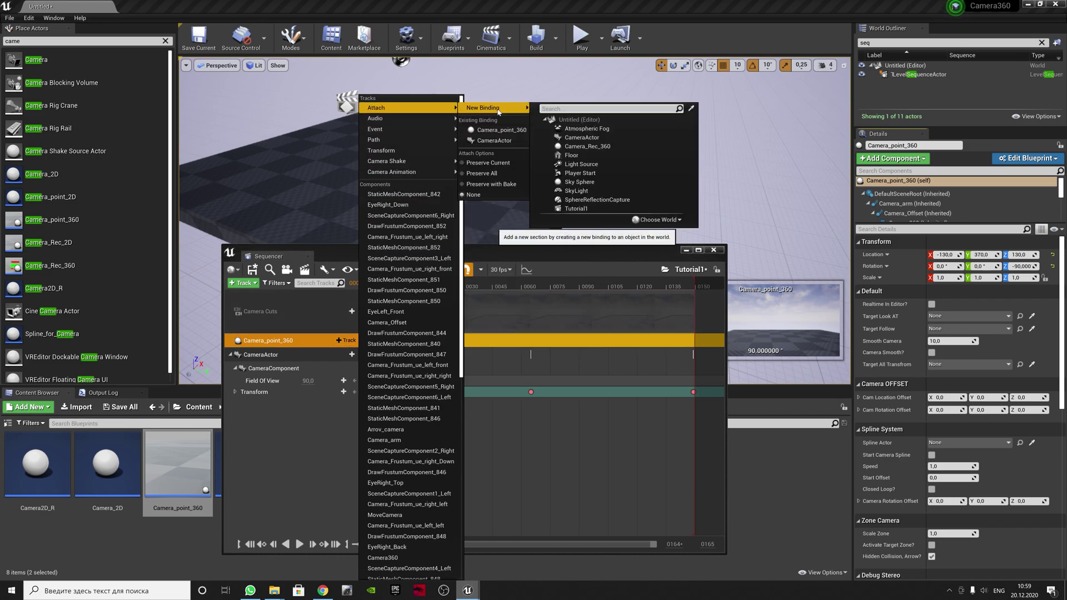
left_click(507, 142)
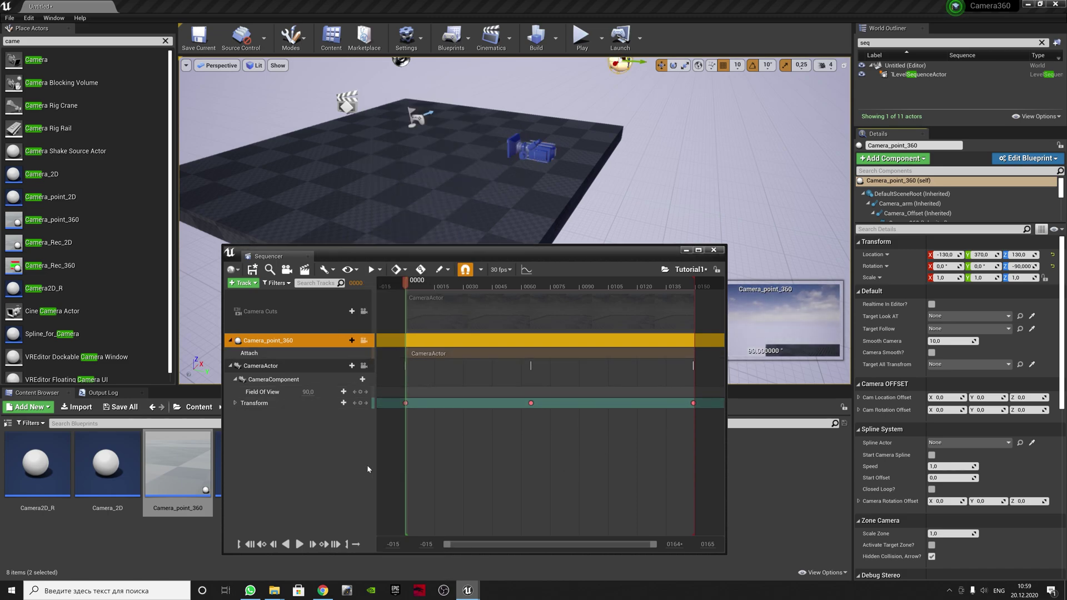
left_click(346, 340)
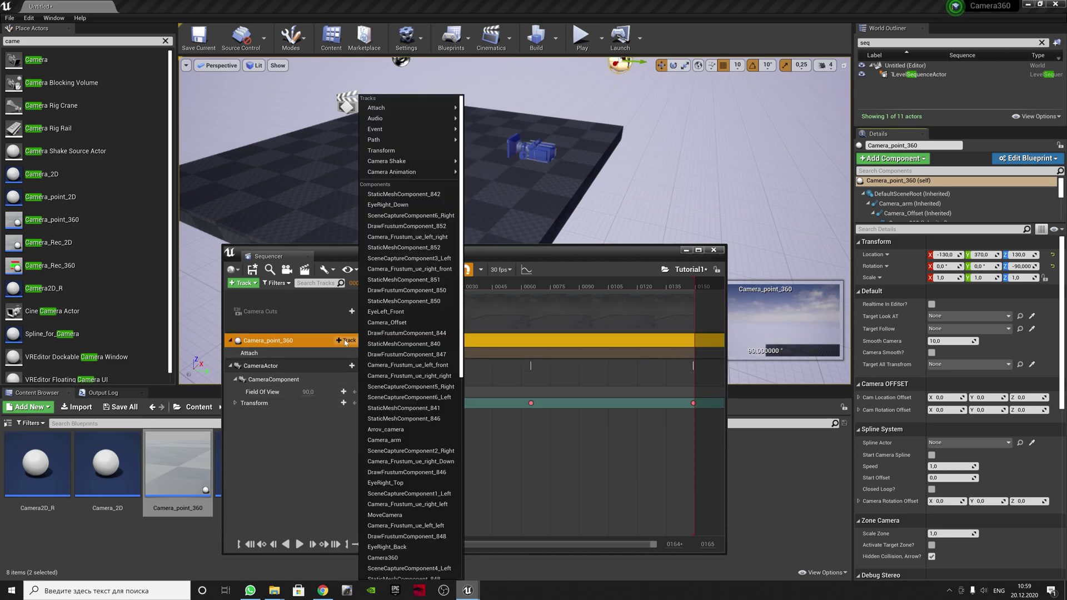
Add a Transform track to Camera_point_360 and key its location at 0, 0, 0 on frame 0000
left_click(381, 150)
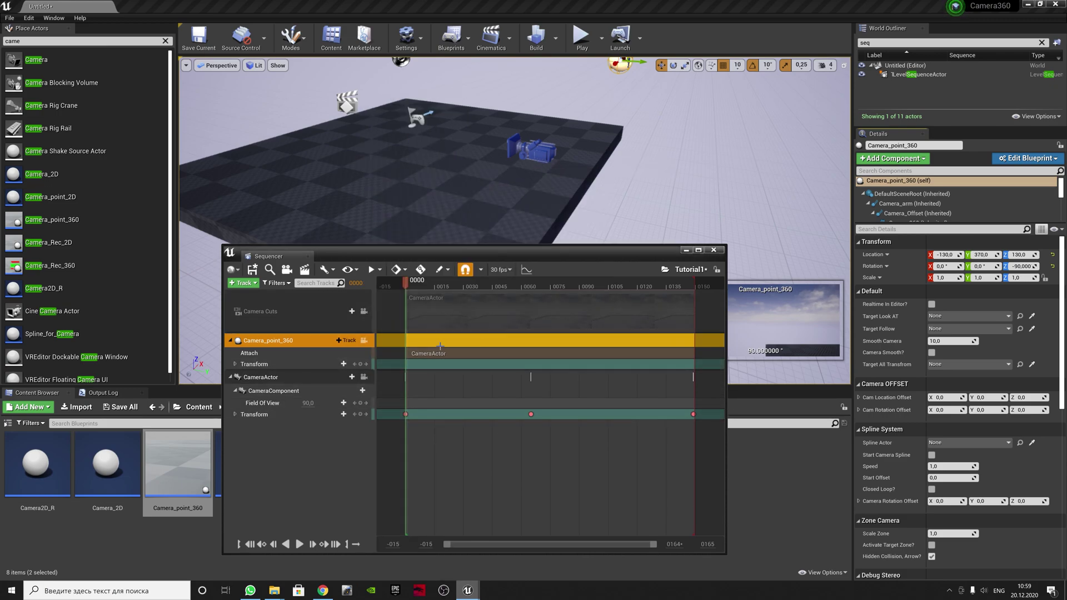
left_click(236, 364)
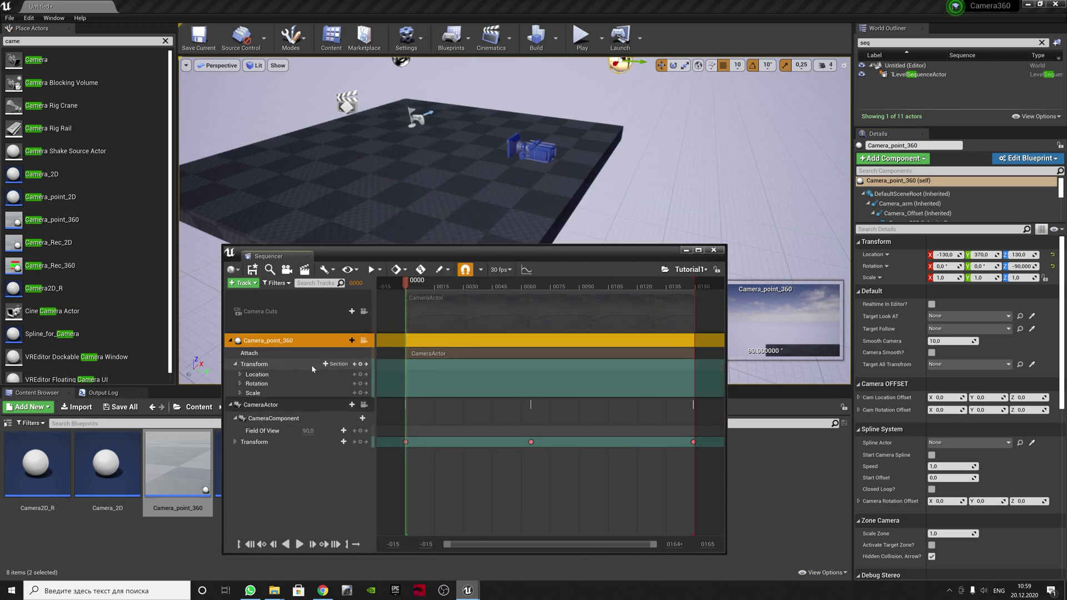
left_click(240, 374)
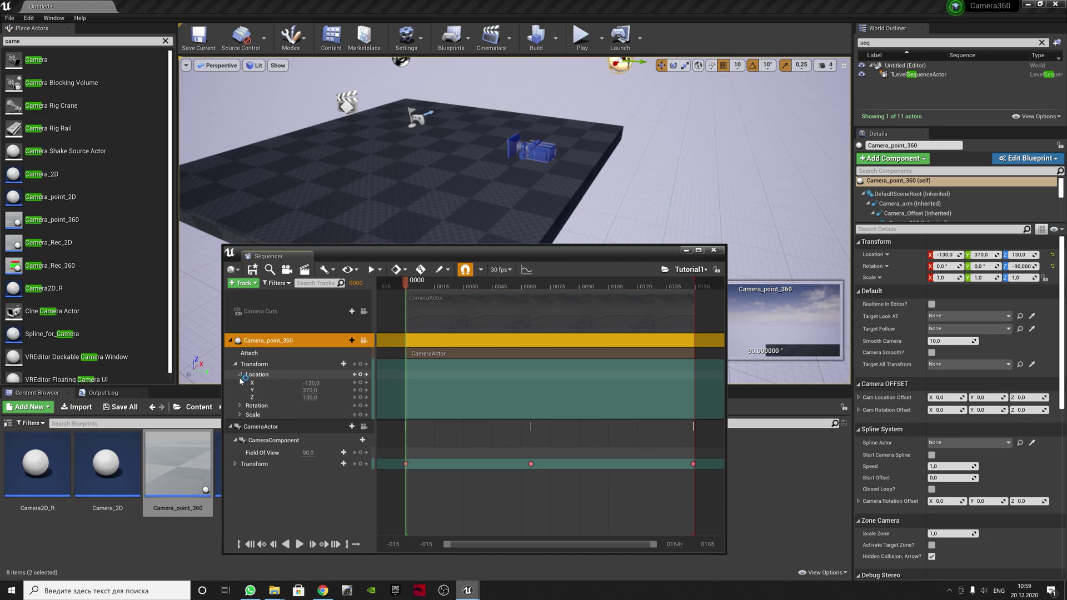
left_click(360, 375)
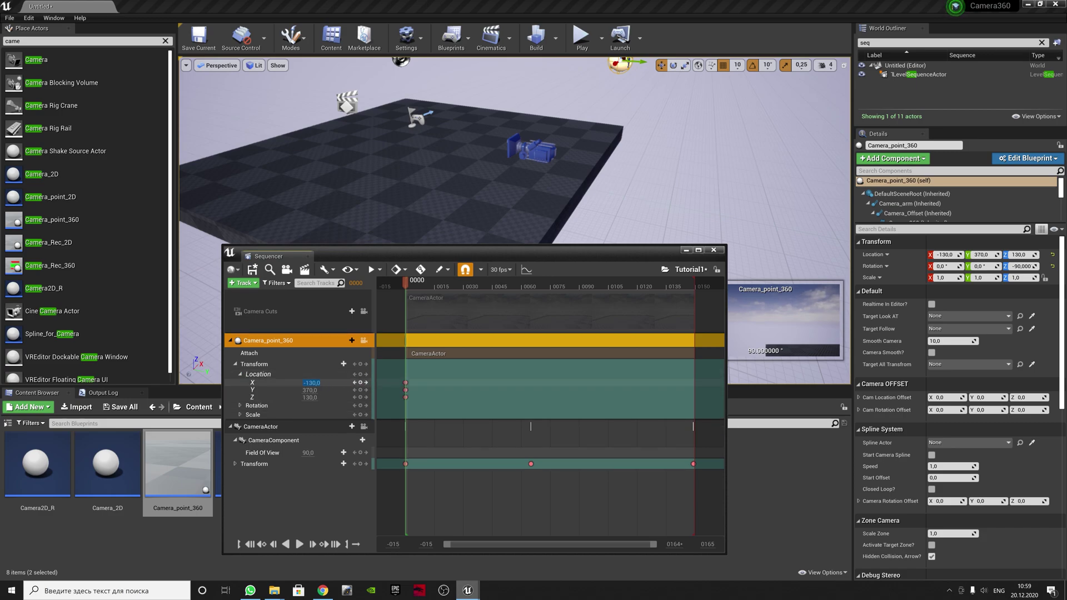
type("0")
key("Tab")
type("0")
key("Tab")
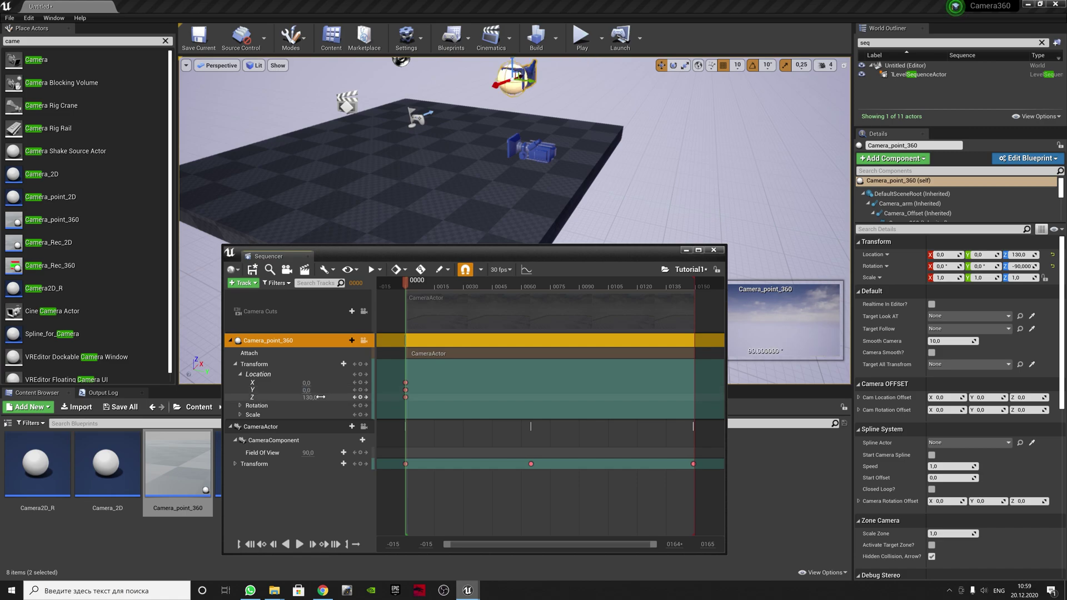
type("0")
key("Return")
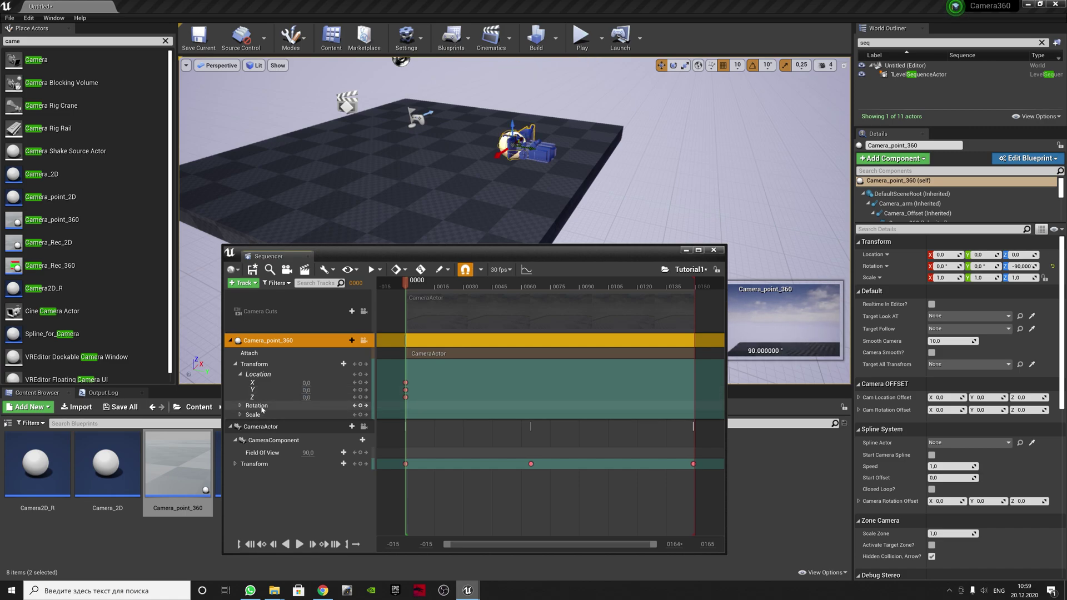
Set Camera_point_360's rotation Yaw to 0
left_click(240, 406)
left_click(320, 429)
type("0")
key("Return")
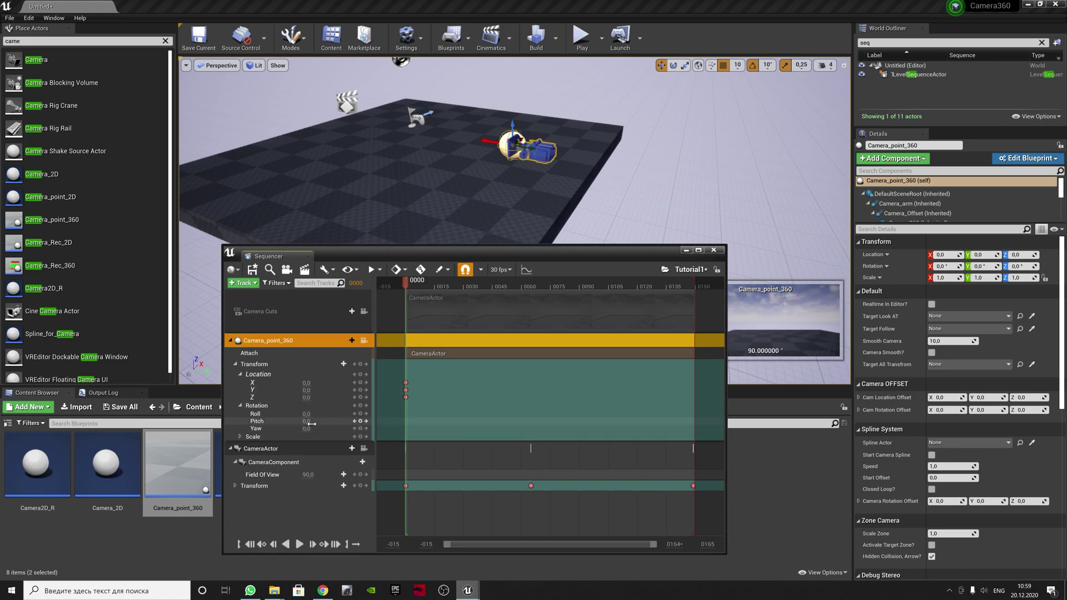
mouse_move(507, 258)
left_mouse_down()
mouse_move(419, 277)
mouse_move(427, 263)
left_mouse_up()
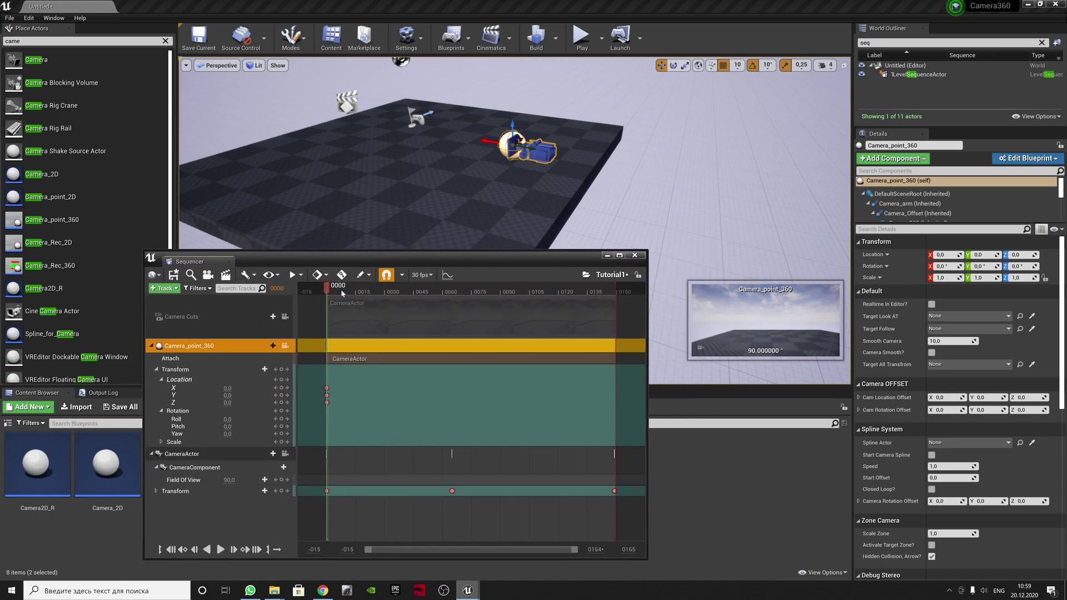
Scrub the sequence to preview the camera motion, then save Tutorial1
mouse_move(336, 287)
left_mouse_down()
mouse_move(570, 319)
mouse_move(355, 315)
left_mouse_up()
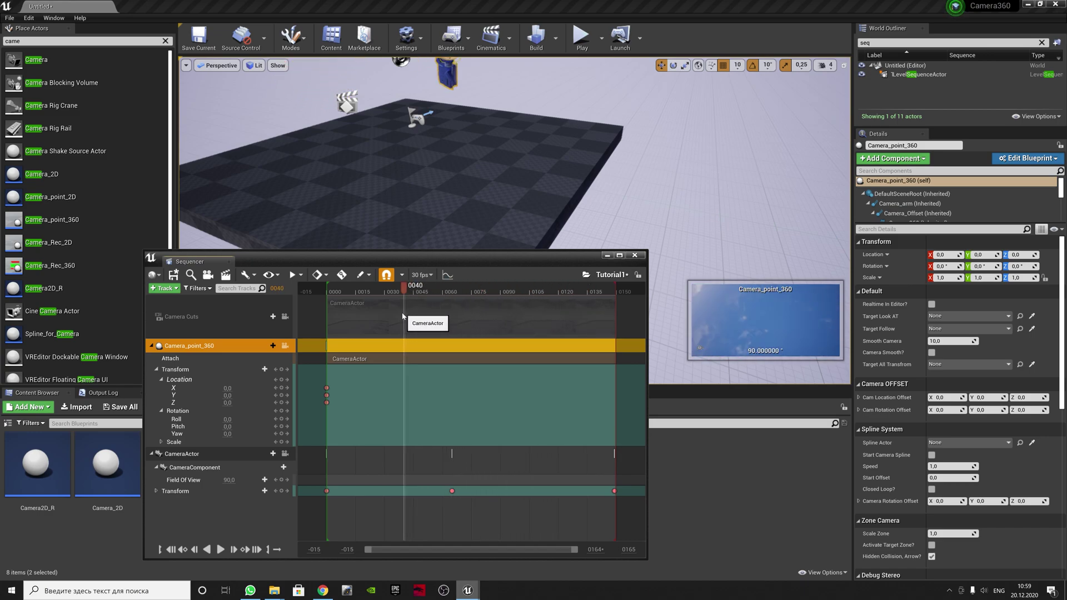
mouse_move(355, 315)
left_mouse_down()
mouse_move(519, 339)
mouse_move(327, 330)
left_mouse_up()
left_click(173, 274)
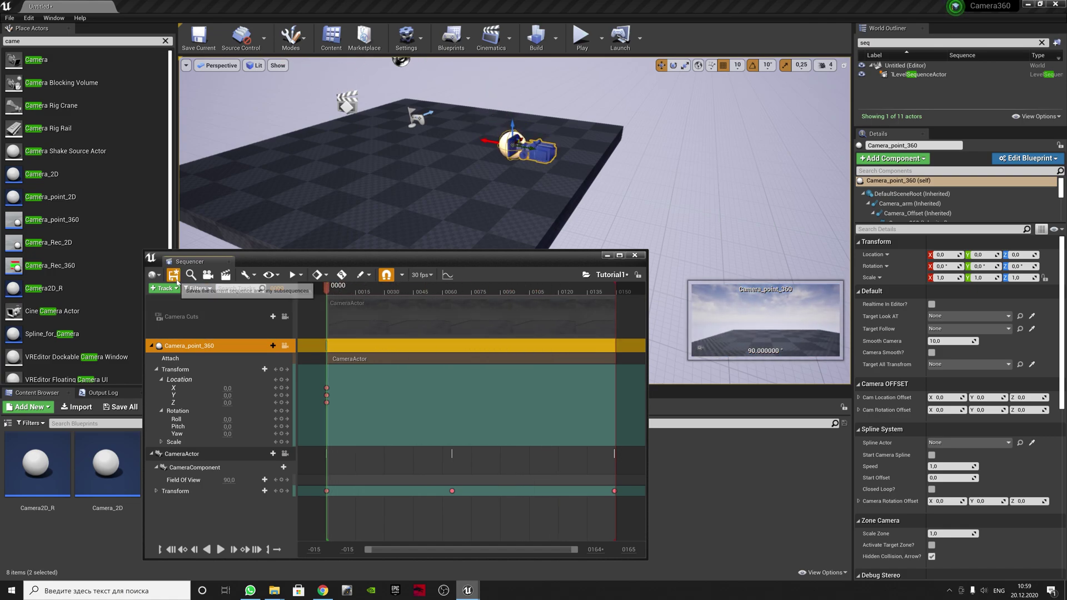
Run a test play of the level, stop it, and move the Sequencer window up and right
left_click(582, 37)
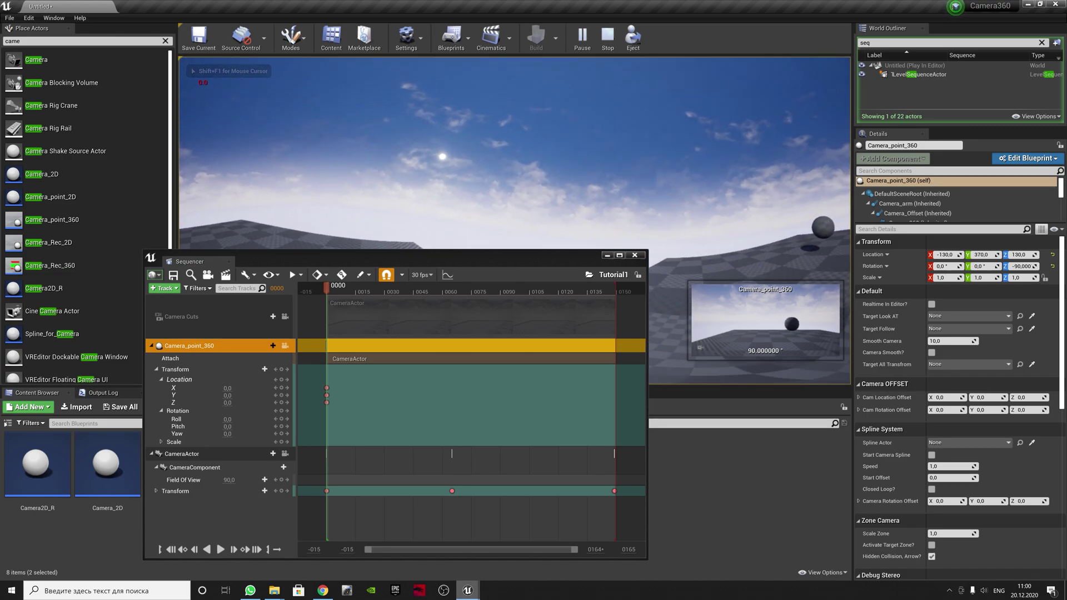
key("Escape")
mouse_move(539, 259)
left_mouse_down()
mouse_move(635, 245)
mouse_move(624, 252)
left_mouse_up()
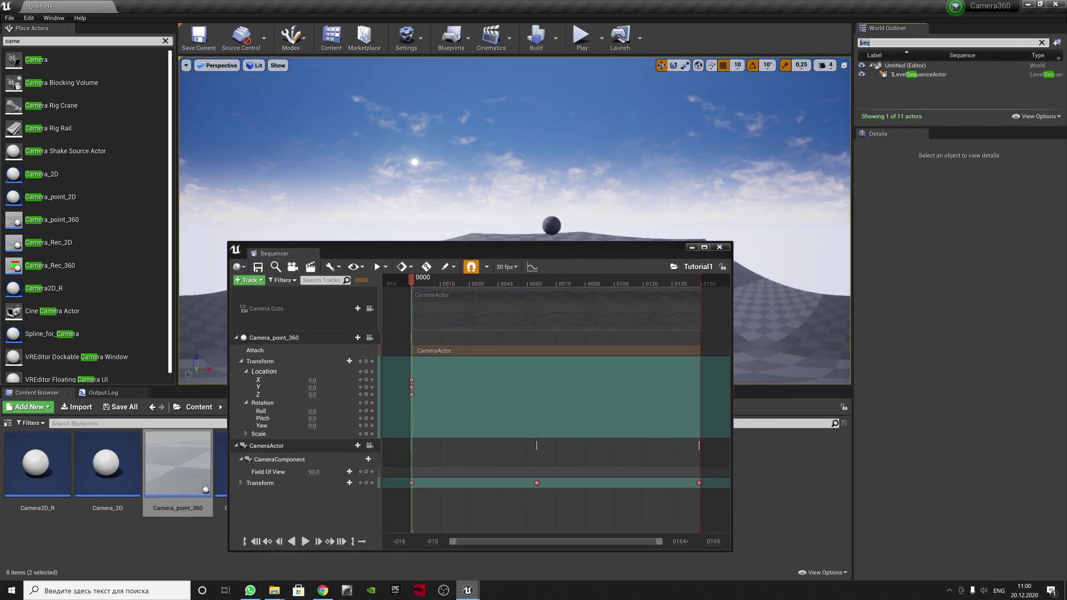
Filter the outliner for 360, select CCamera_Rec_360_C, and set its projection to 360 Mono (Use 6 cameras)
key("BackSpace")
key("BackSpace")
key("BackSpace")
type("360")
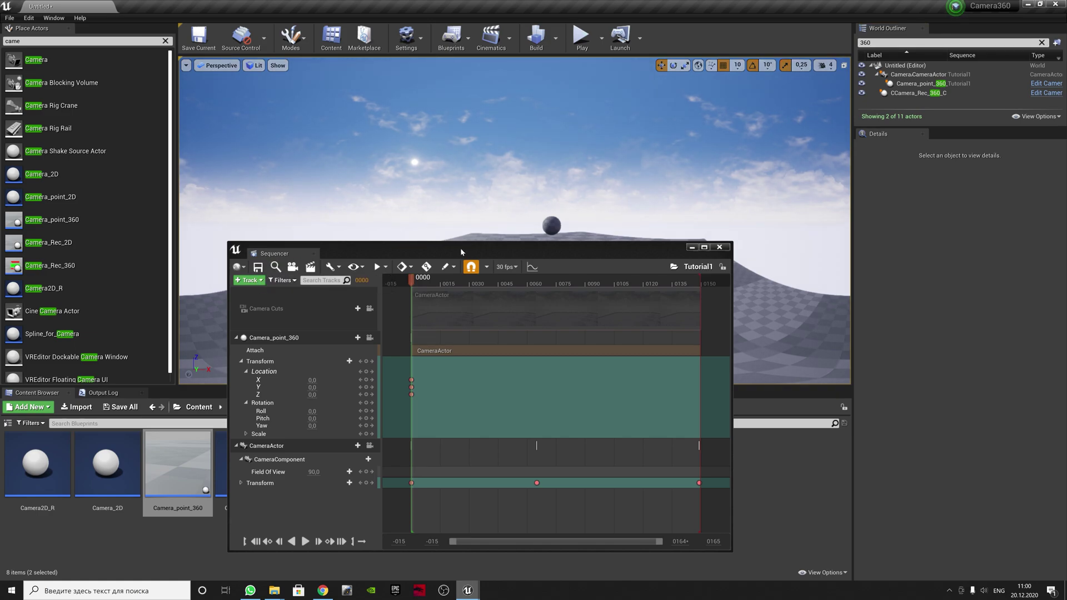
left_click(941, 93)
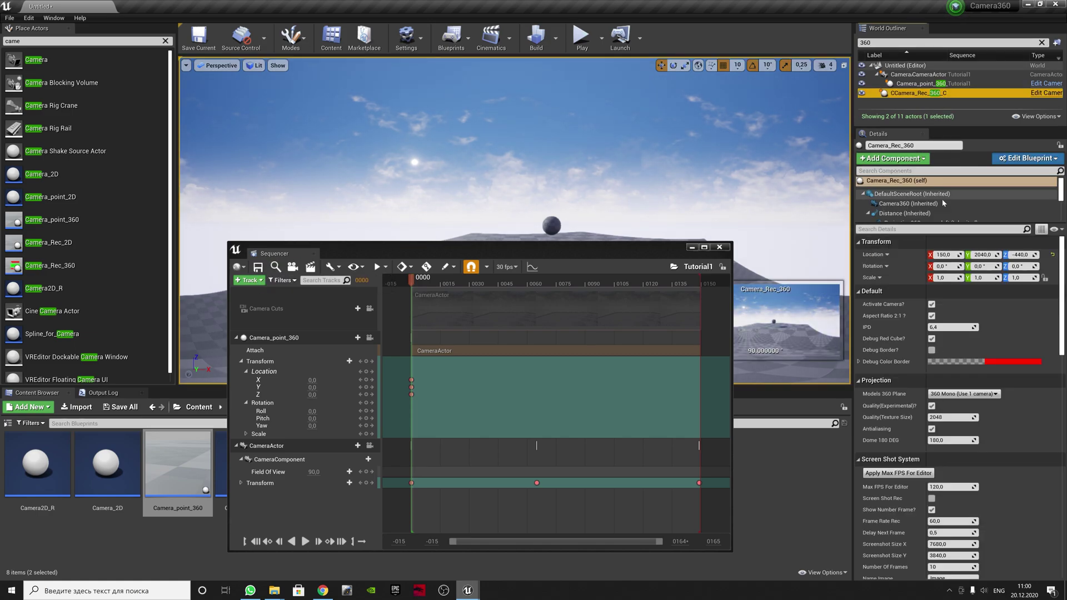
left_click(987, 396)
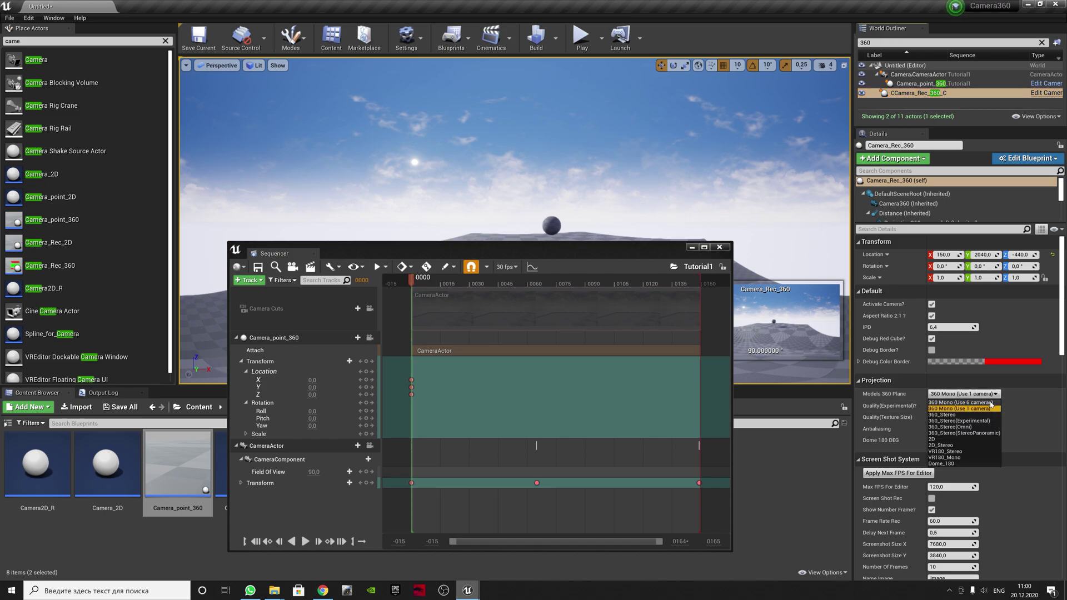
left_click(989, 403)
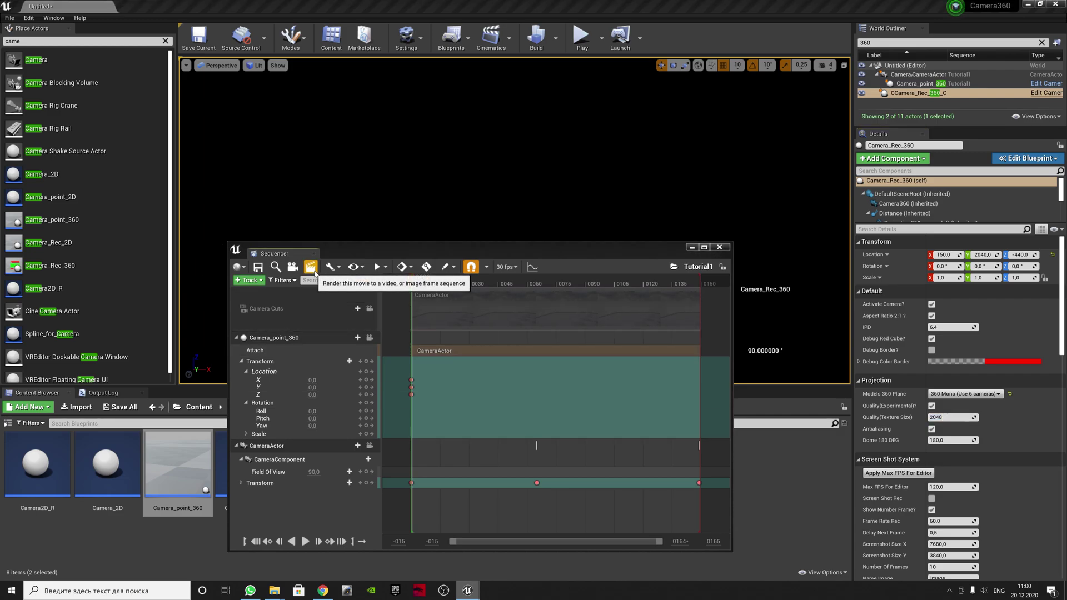
In the render settings, set Image Output Format to Image Sequence (jpg)
left_click(311, 267)
left_click(563, 159)
left_click(562, 160)
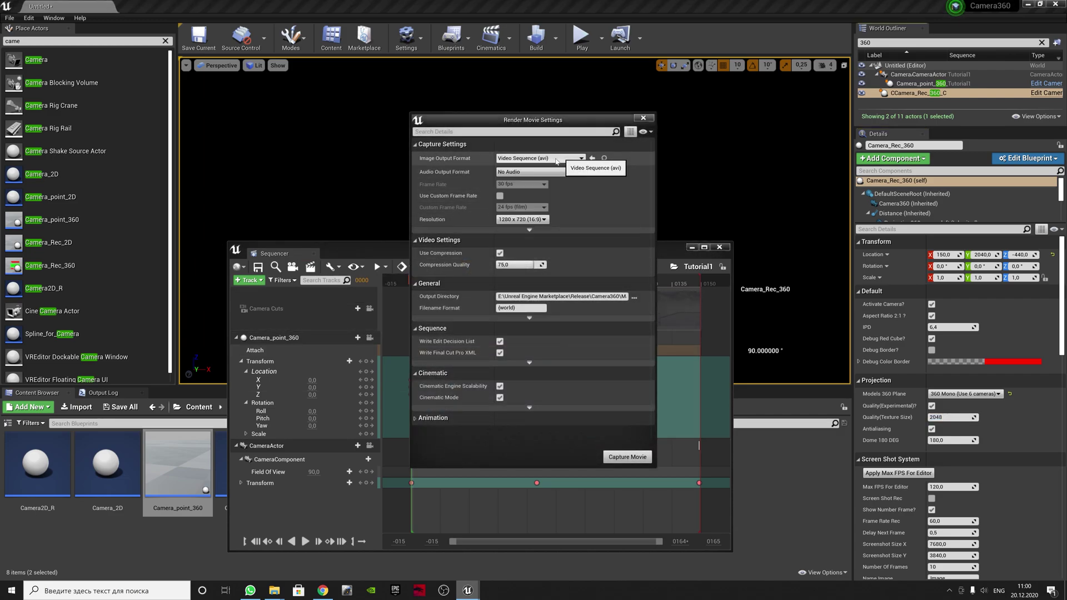
left_click(554, 159)
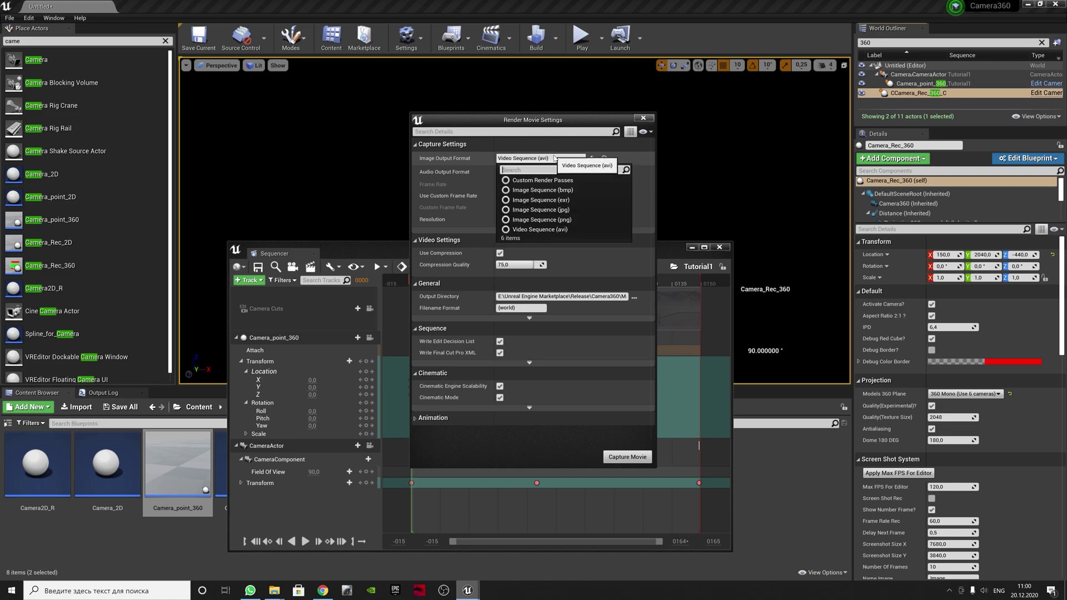
left_click(559, 208)
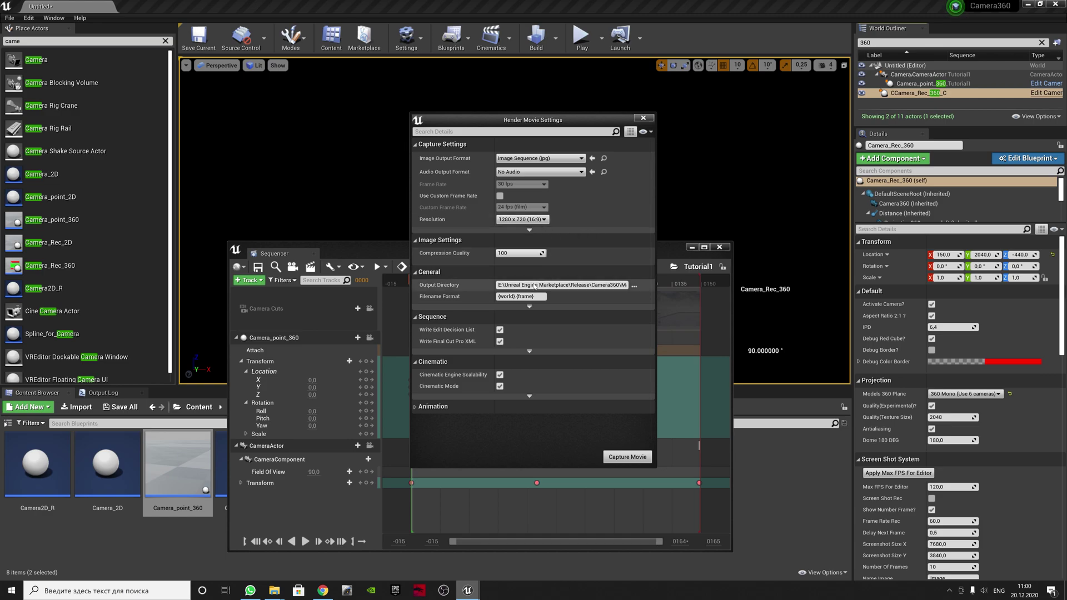
Expand the advanced Sequence, Cinematic and General options and enable Use Separate Process
left_click(528, 351)
left_click(529, 424)
scroll(541, 362, "down", 3)
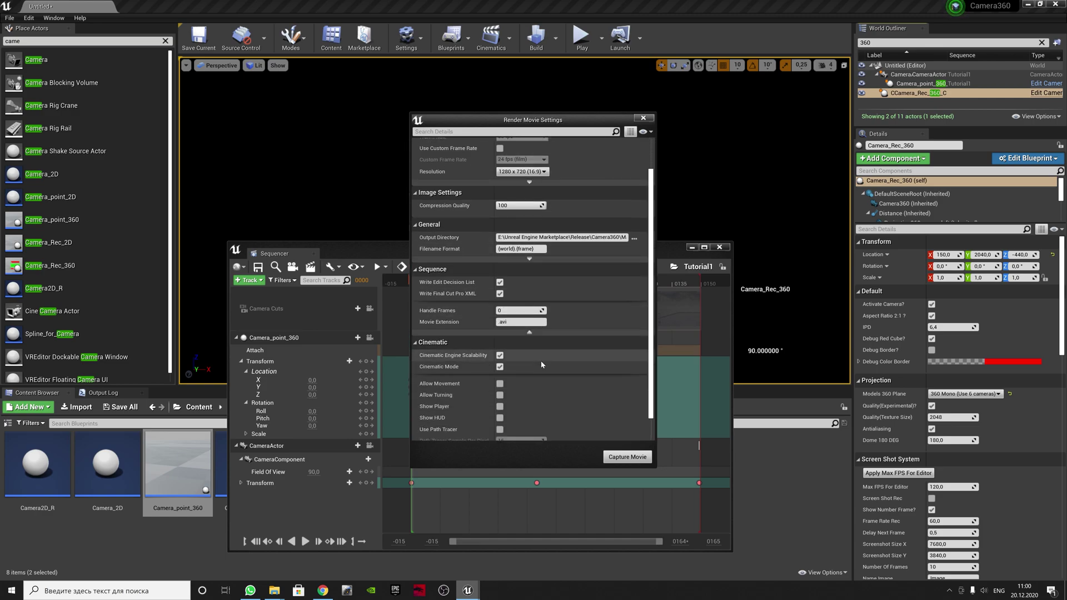
scroll(535, 305, "up", 3)
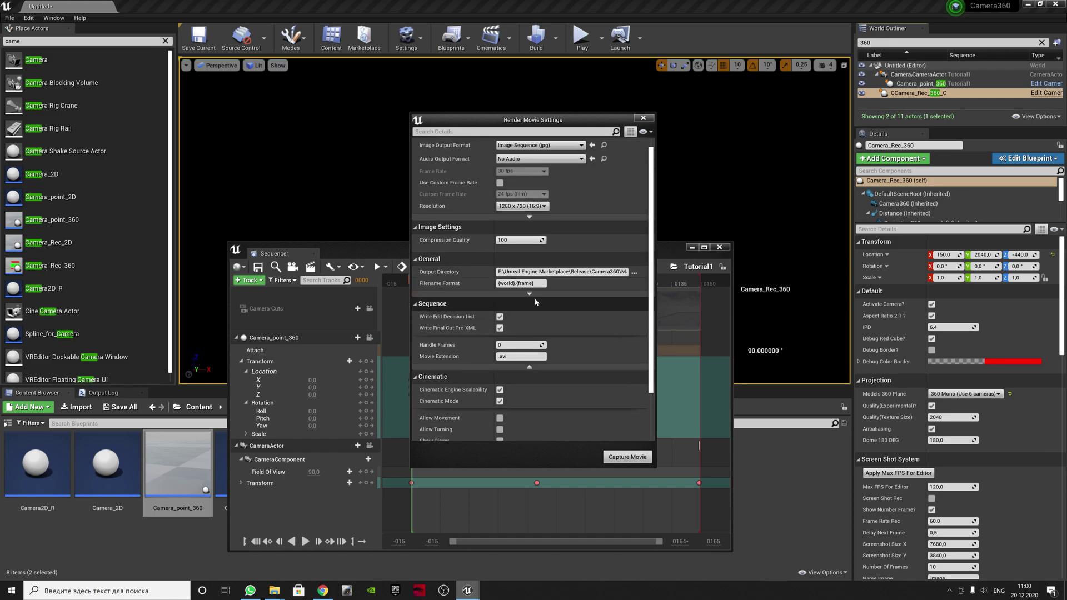
left_click(529, 292)
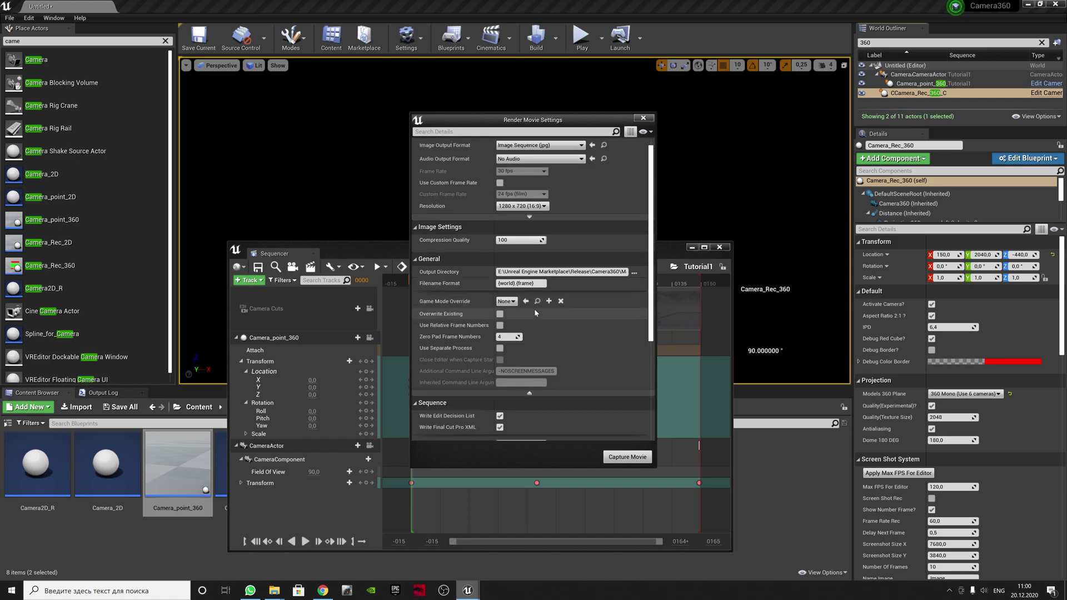
left_click(500, 348)
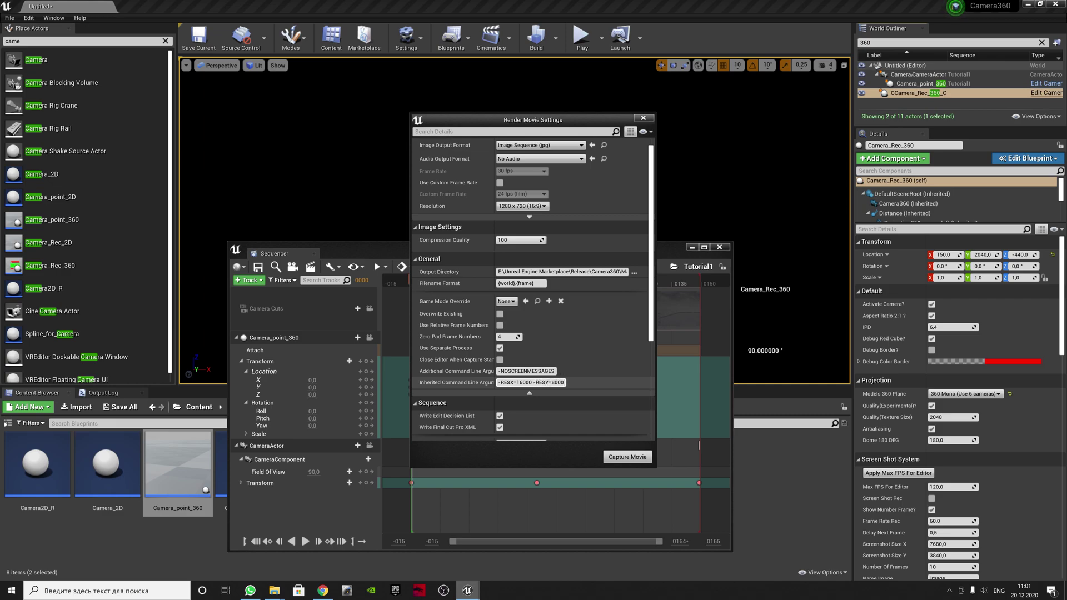
Check the full output directory path for the capture
scroll(595, 278, "down", 2)
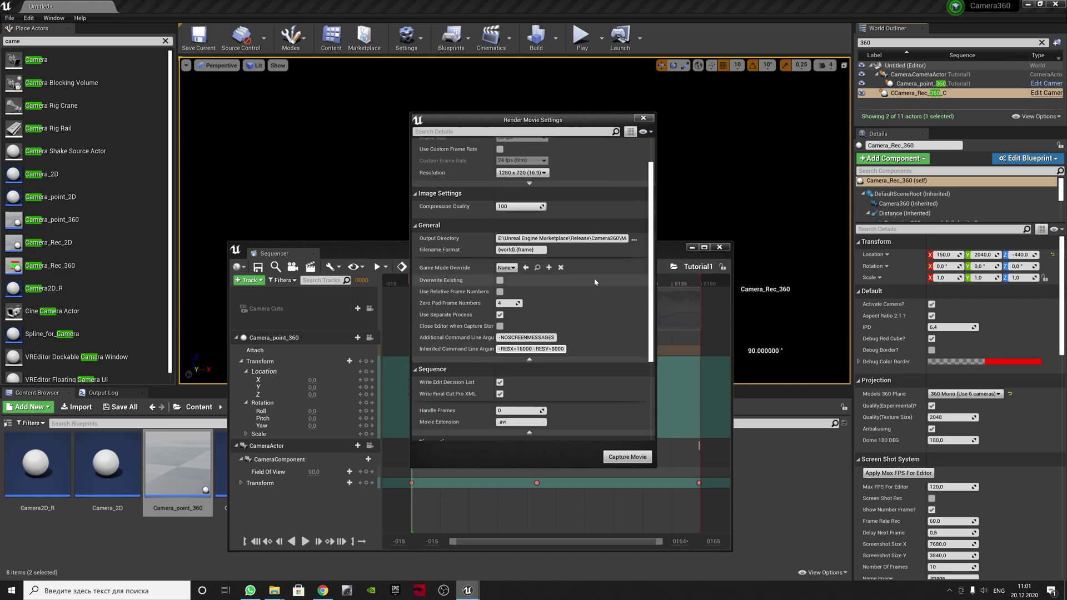
left_click(625, 254)
key("Return")
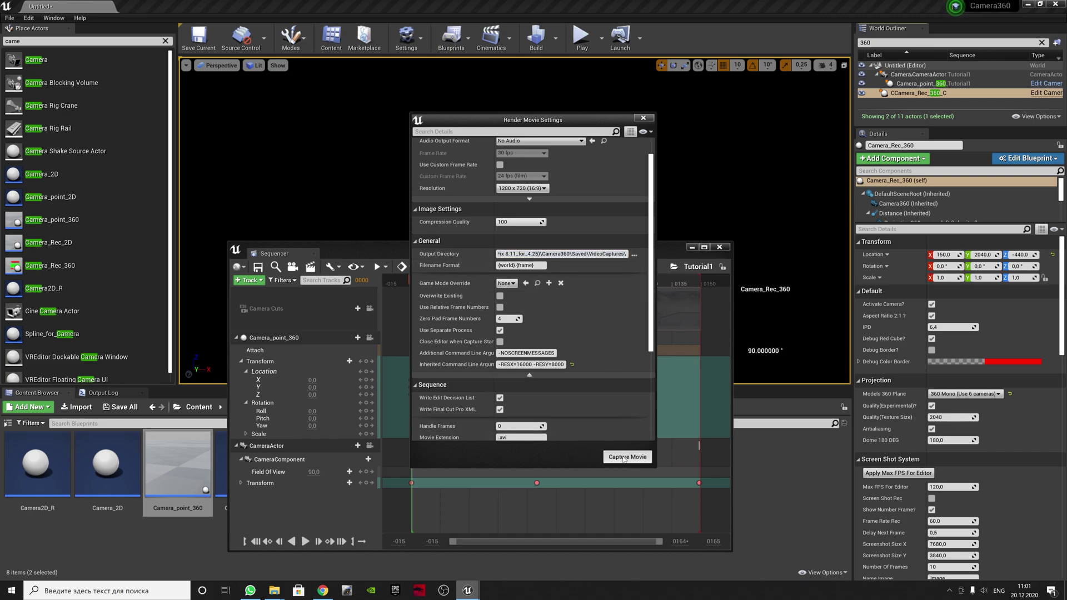
scroll(601, 279, "up", 2)
scroll(601, 279, "down", 4)
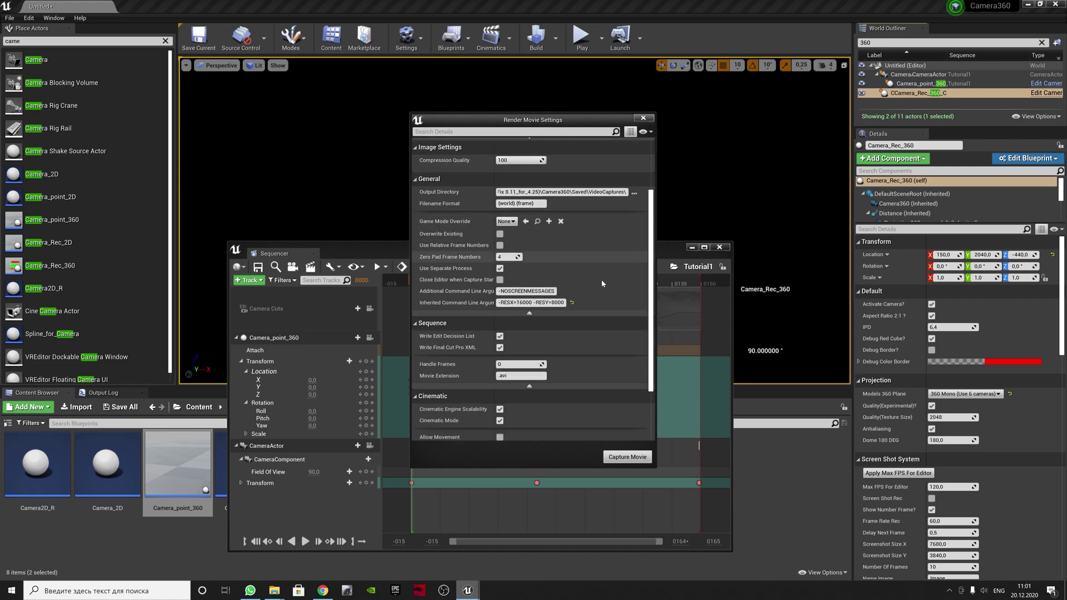
Start the movie capture, saving the level as Untitled, and open the VideoCaptures folder
left_click(627, 457)
left_click(595, 387)
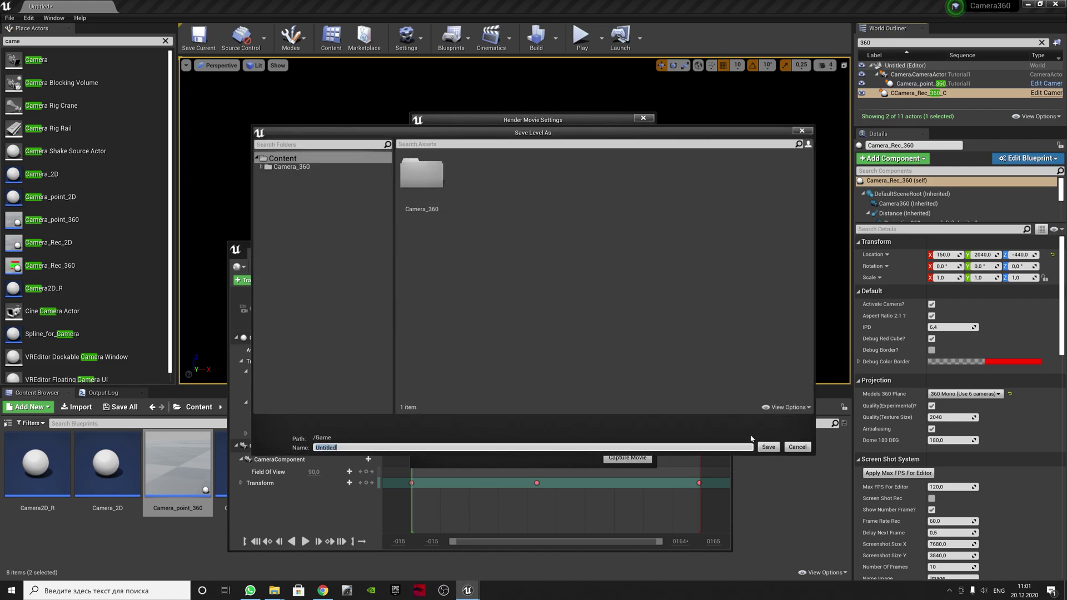
left_click(768, 447)
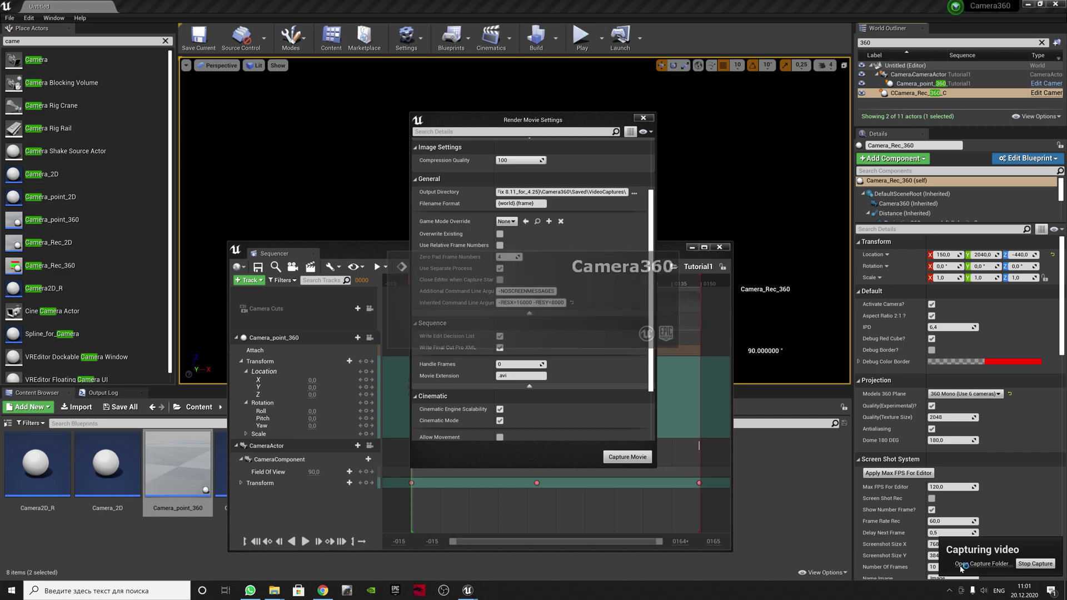
left_click(982, 564)
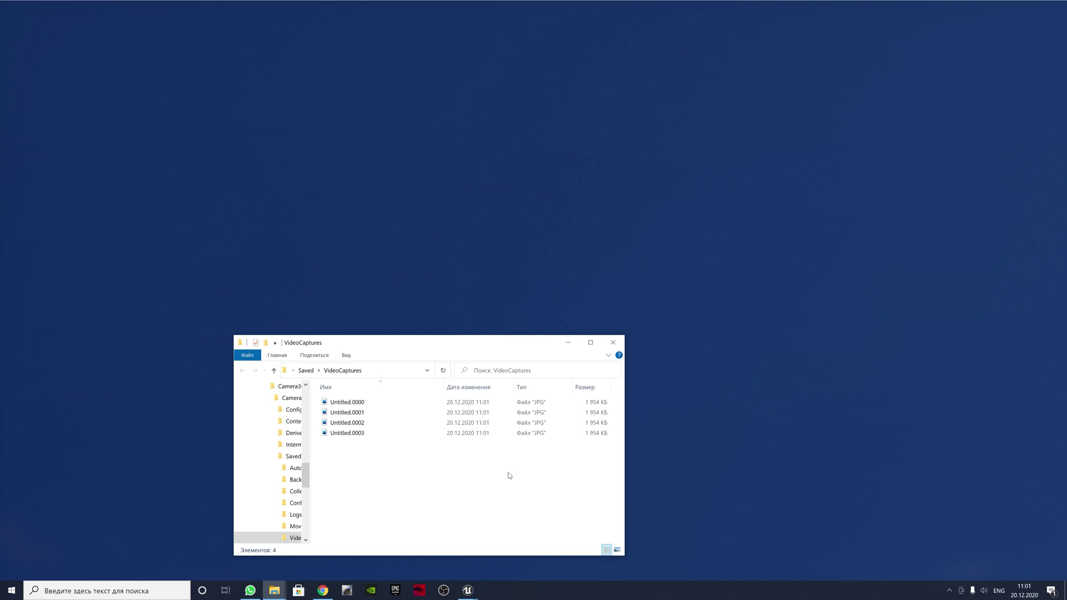
Select the captured frames in VideoCaptures and open Untitled.0007 with Photos
mouse_move(470, 593)
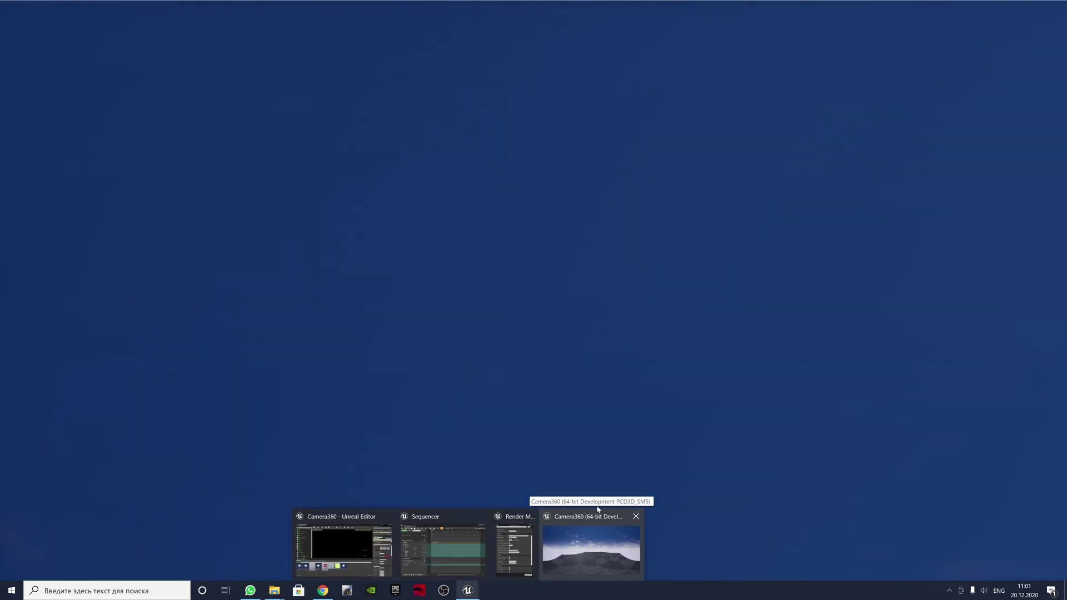
left_click(411, 466)
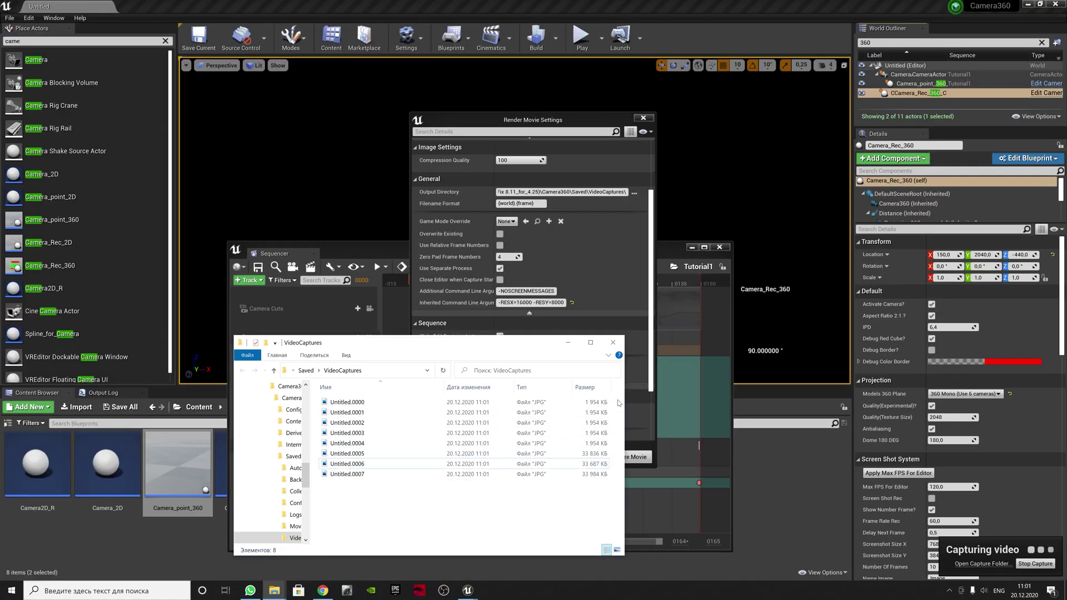
left_click_drag(619, 402, 582, 449)
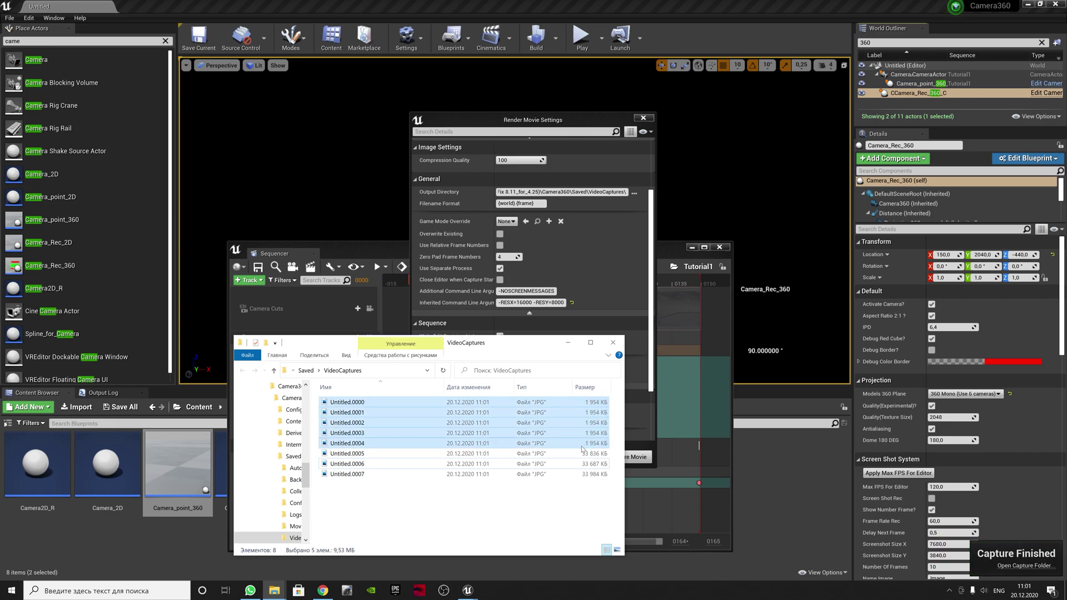
left_click(375, 474)
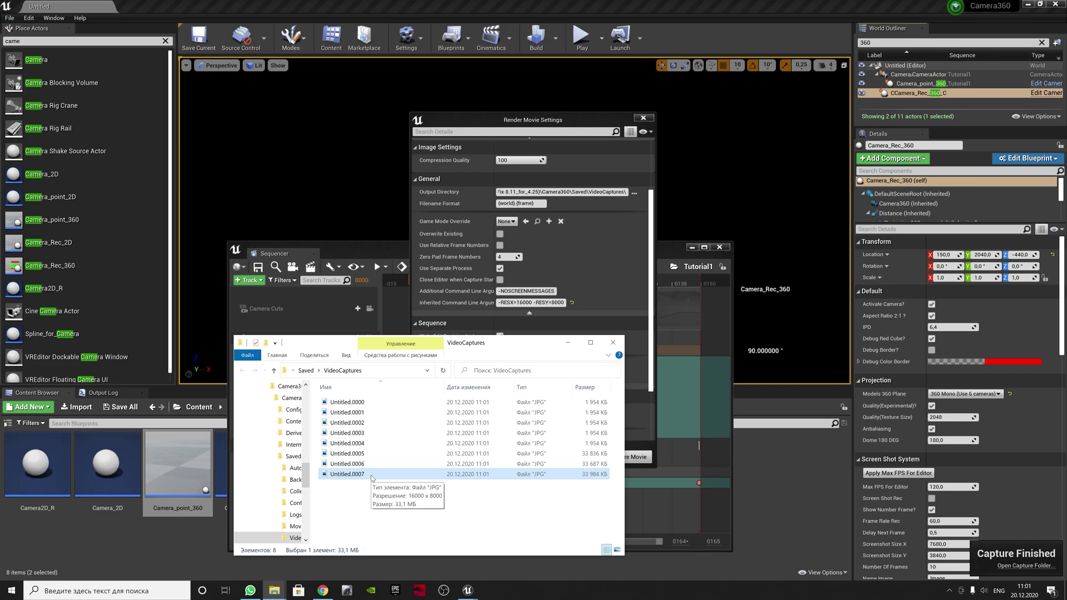
double_click(371, 476)
left_click(556, 384)
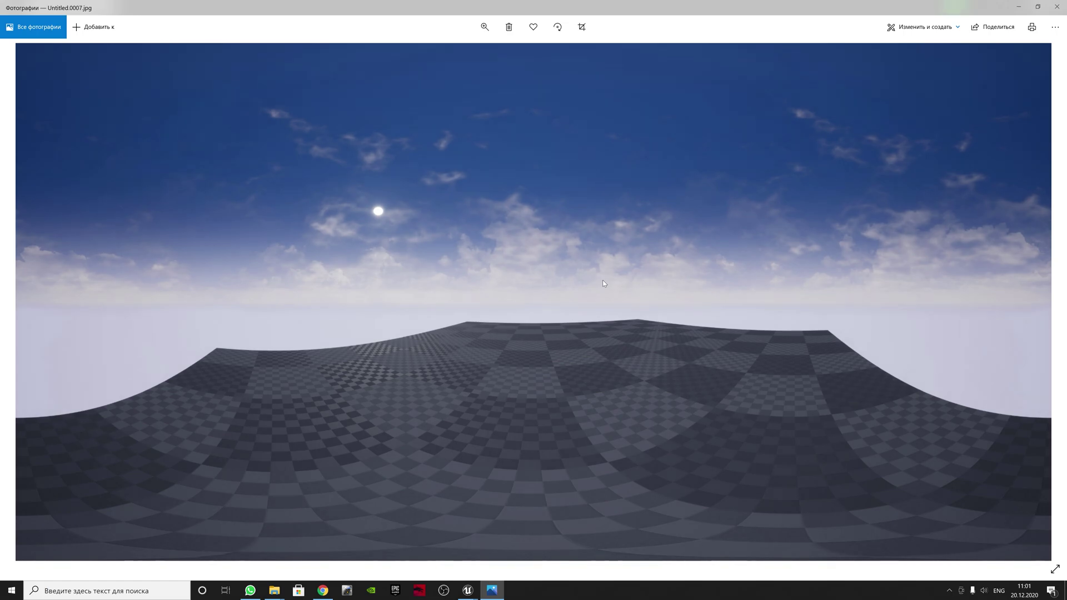
Close Photos, view Untitled.0006, close it again, and bring up the file's context menu
key("alt+F4")
left_click(443, 463)
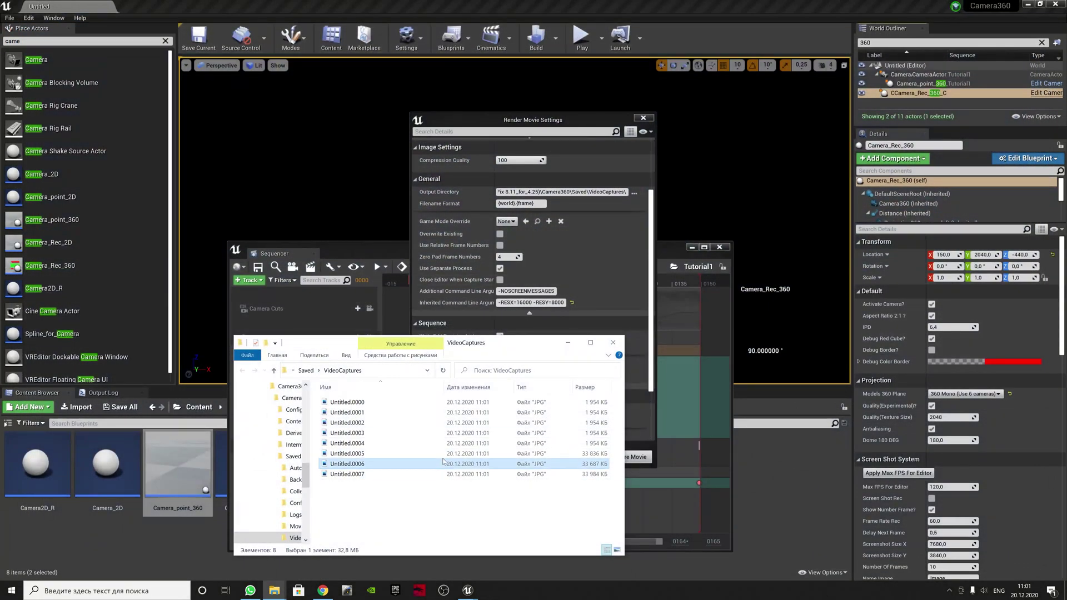
double_click(443, 464)
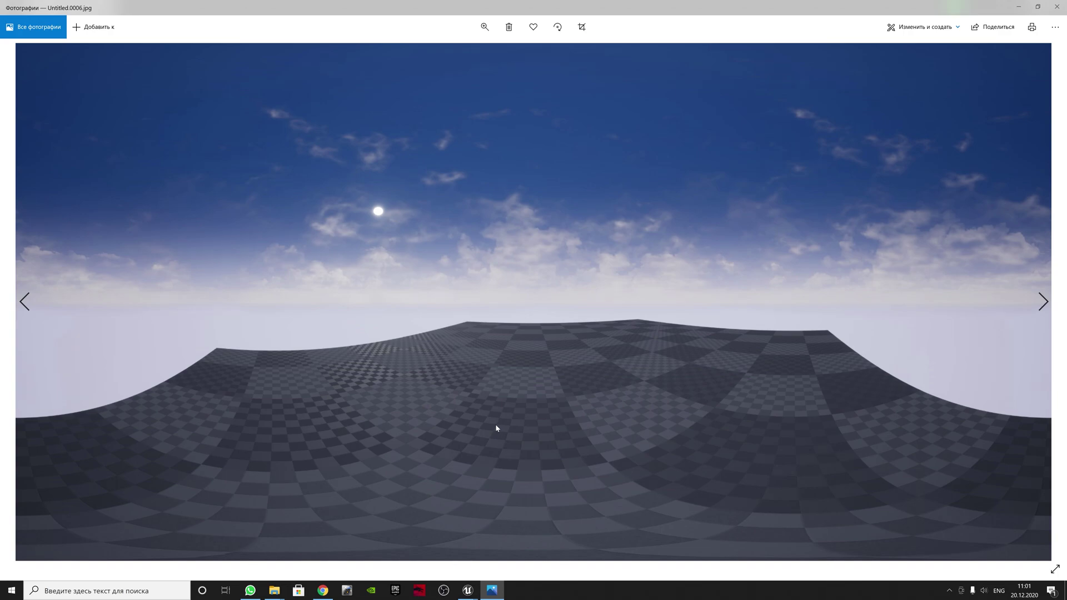
key("alt+F4")
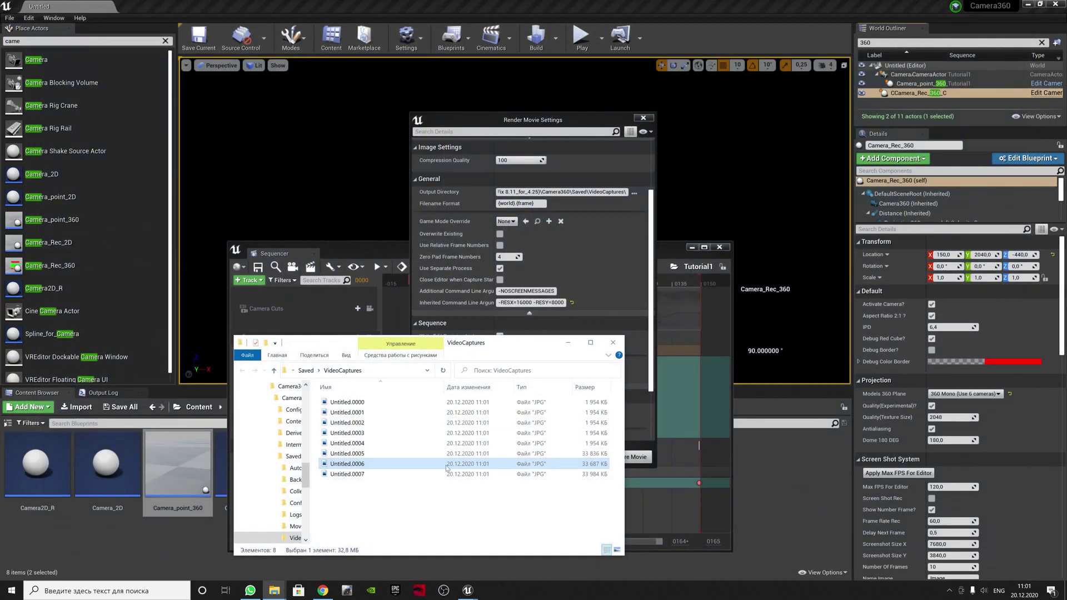
right_click(464, 466)
left_click(469, 458)
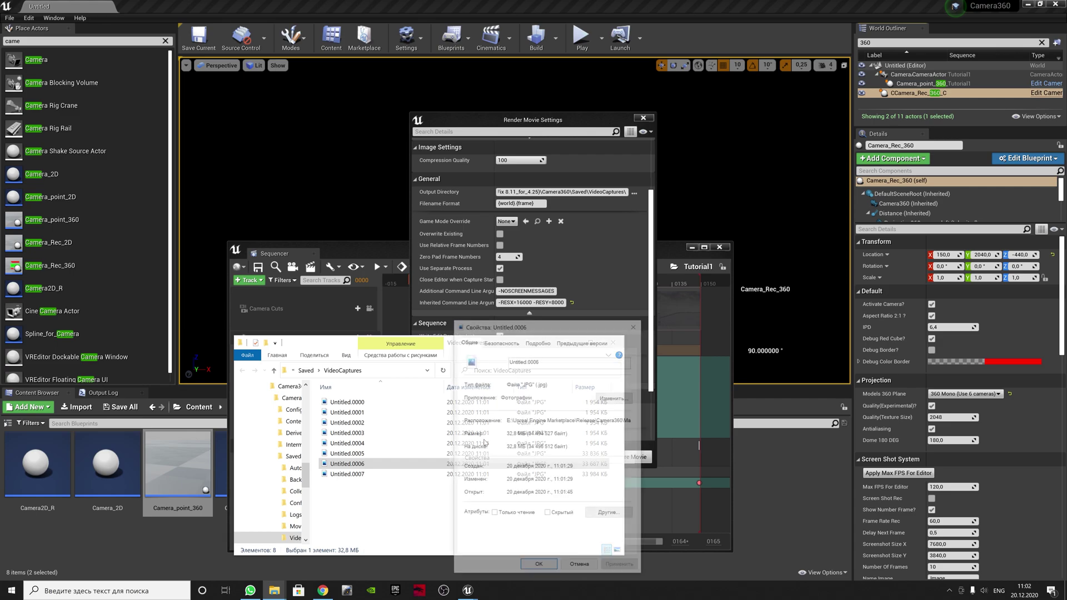
left_click(544, 343)
left_click(552, 493)
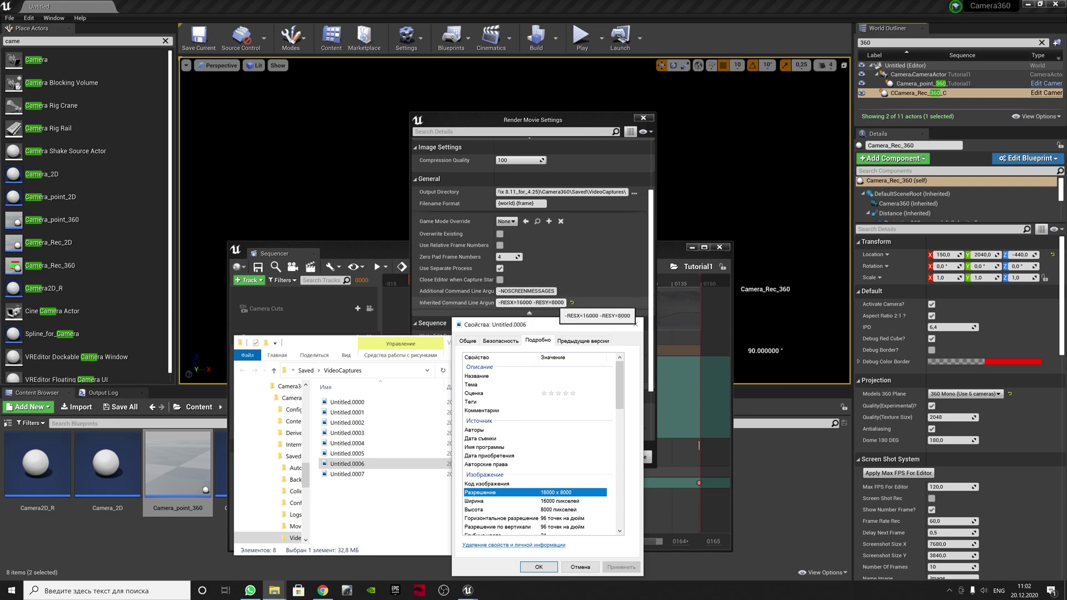
left_click(637, 325)
scroll(609, 282, "up", 2)
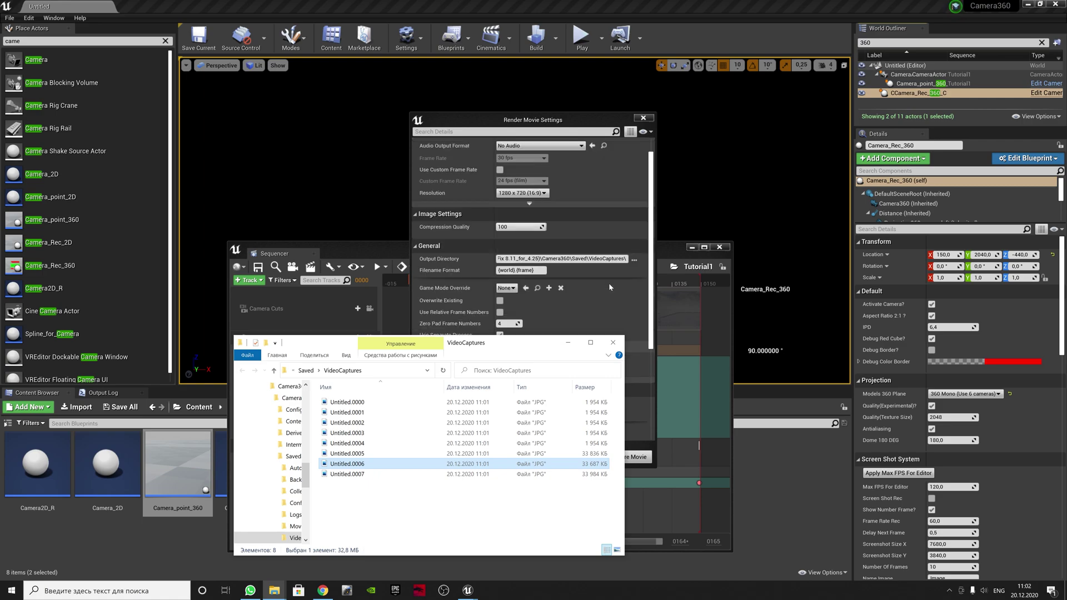
Check the output resolution list in the render settings, leaving it unchanged
left_click(536, 197)
left_click(536, 196)
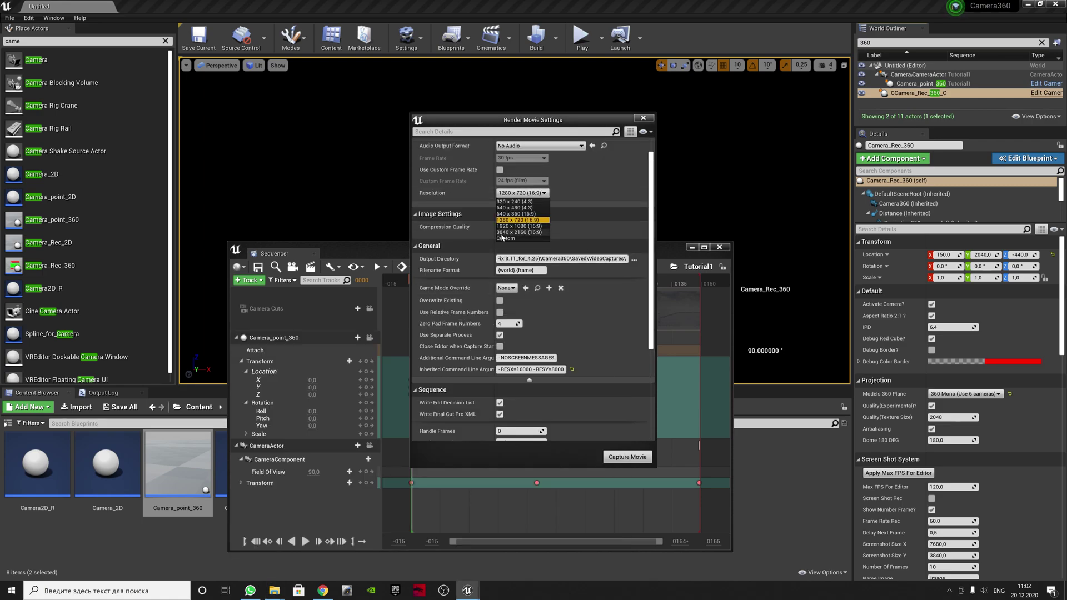
left_click(612, 228)
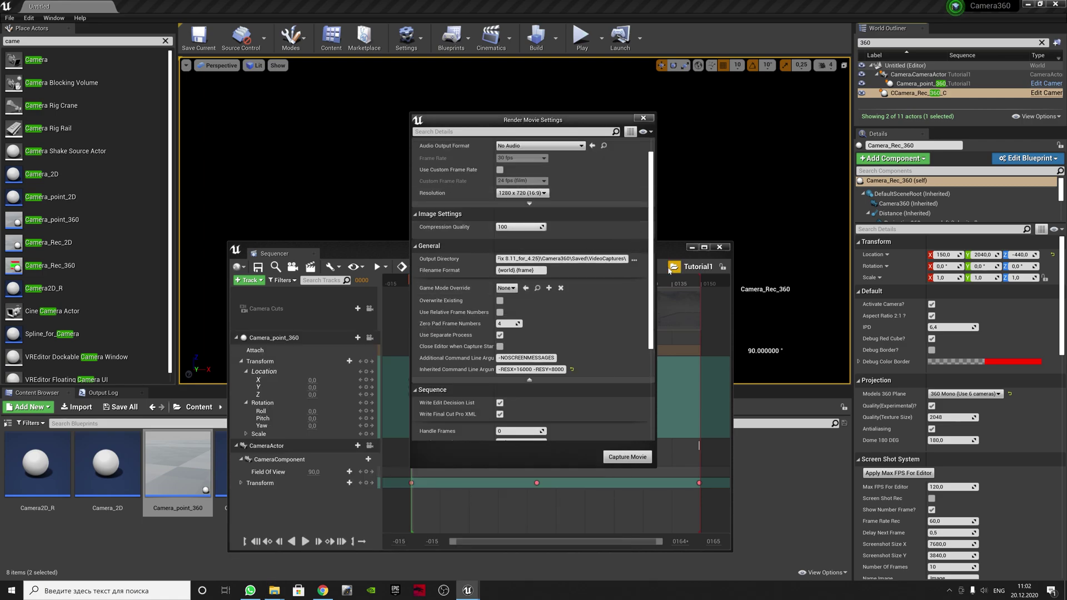
Close Render Movie Settings, move the Sequencer timeline up and left, and edit Quality (Texture Size)
scroll(654, 380, "down", 5)
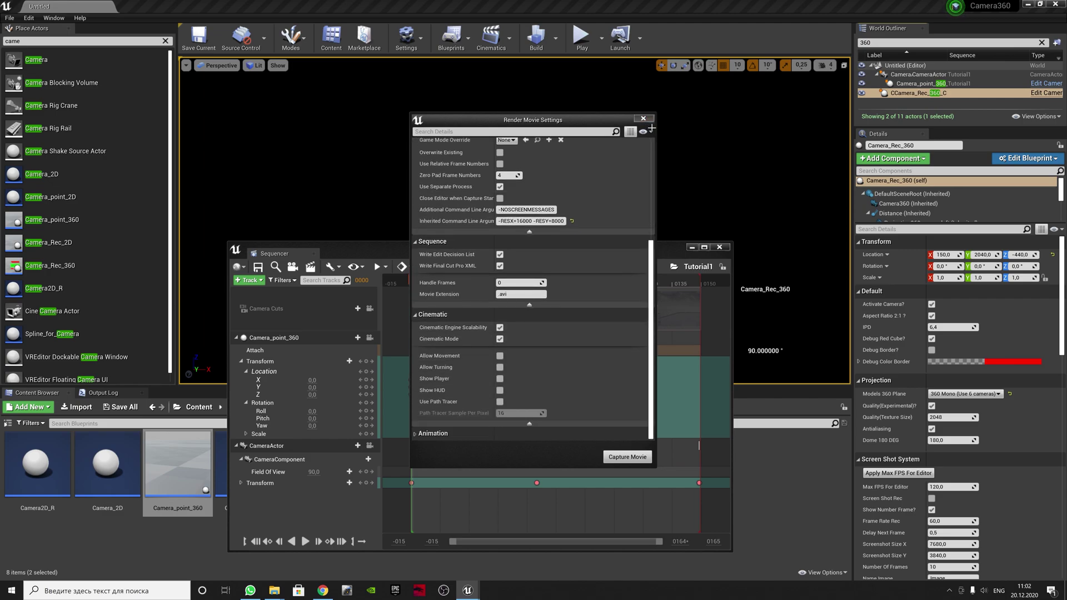
left_click(643, 118)
left_click_drag(445, 247, 404, 209)
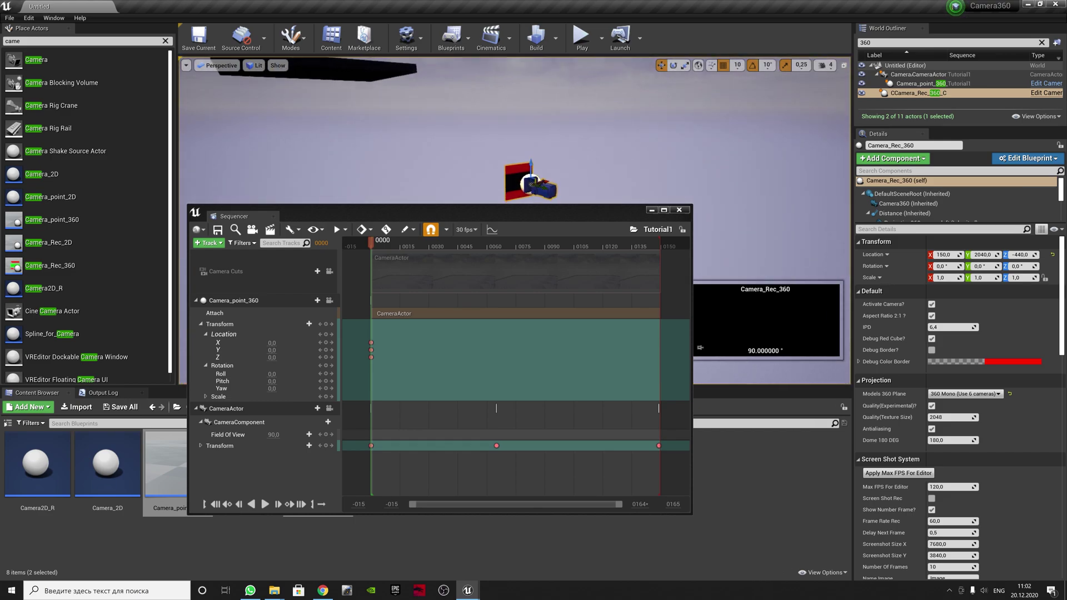
left_click(951, 418)
type("4096")
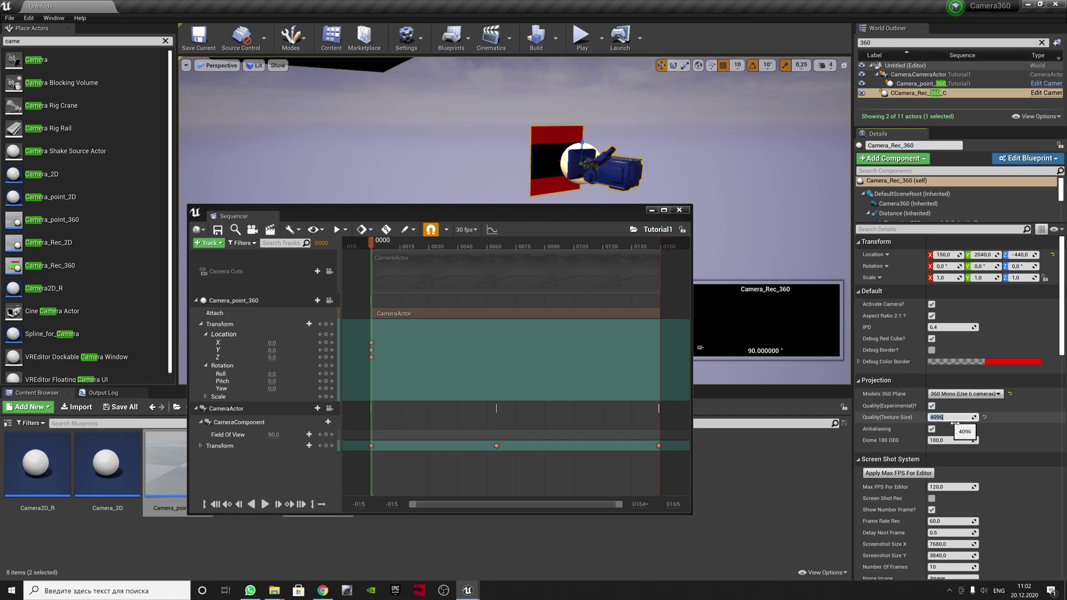
Commit Camera_Rec_360's Quality (Texture Size) at 4096
key("End")
left_click(216, 231)
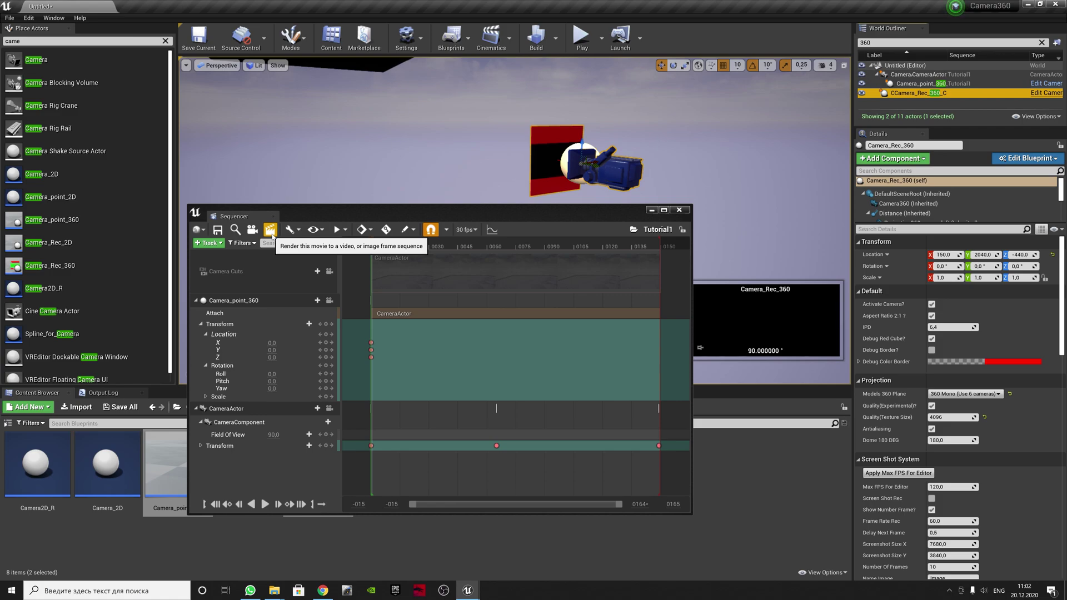
Capture the sequence at a custom 6000-wide resolution, saving the level before it starts
left_click(270, 229)
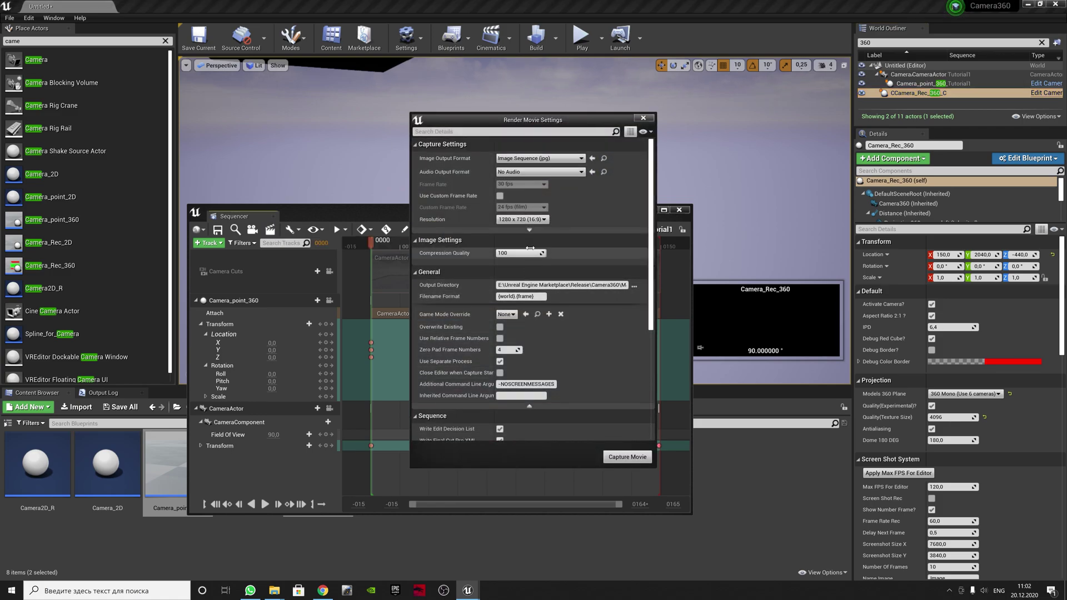
left_click(529, 230)
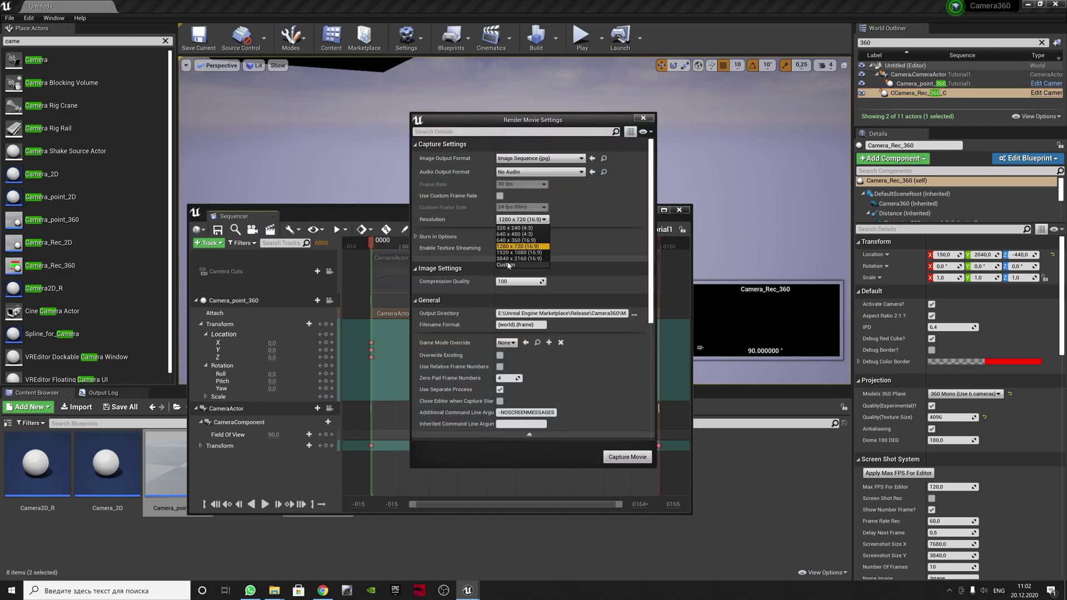
left_click(506, 265)
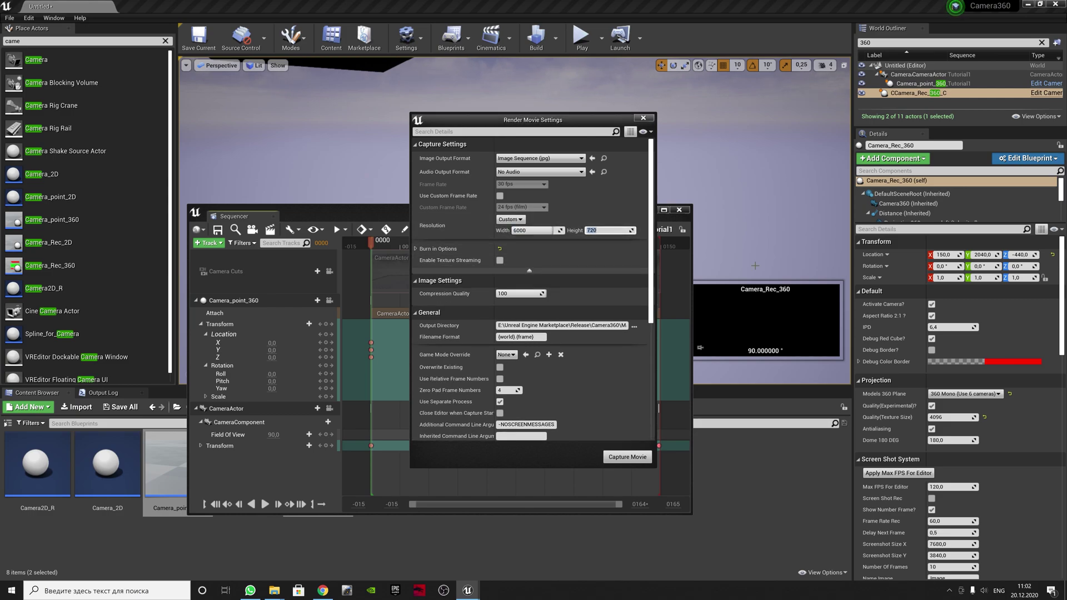
left_click(631, 459)
left_click(578, 385)
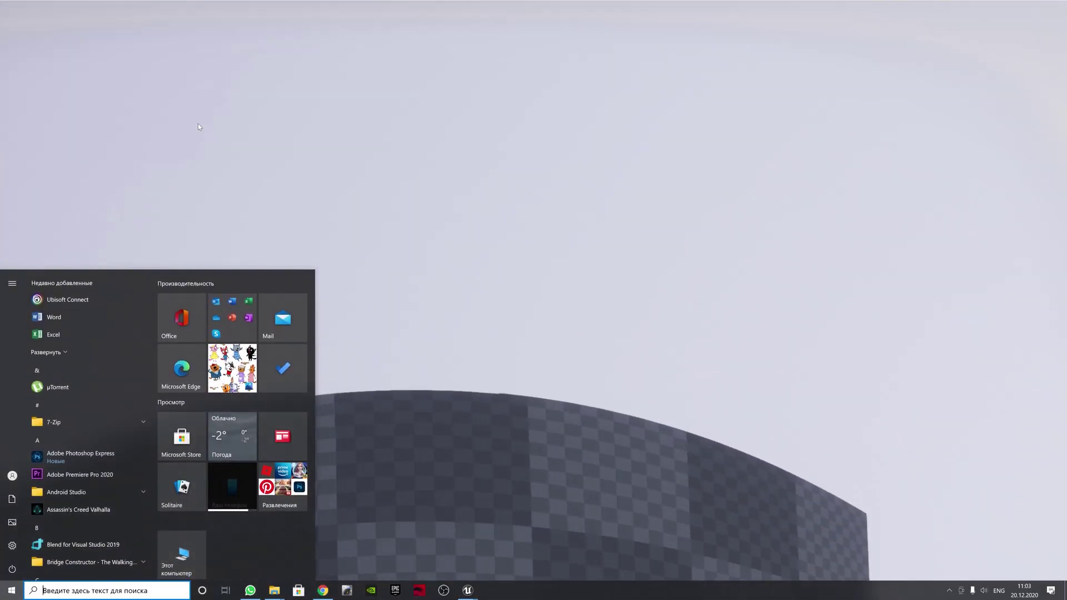
Check frame Untitled.0027's size in VideoCaptures, then stop the running capture in Unreal
mouse_move(468, 590)
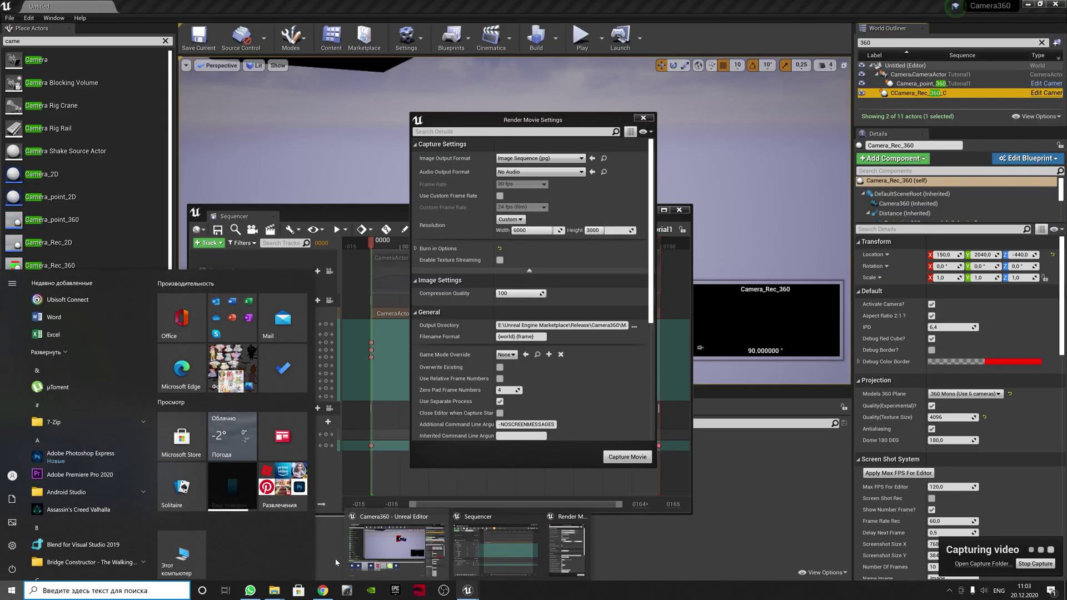
mouse_move(277, 593)
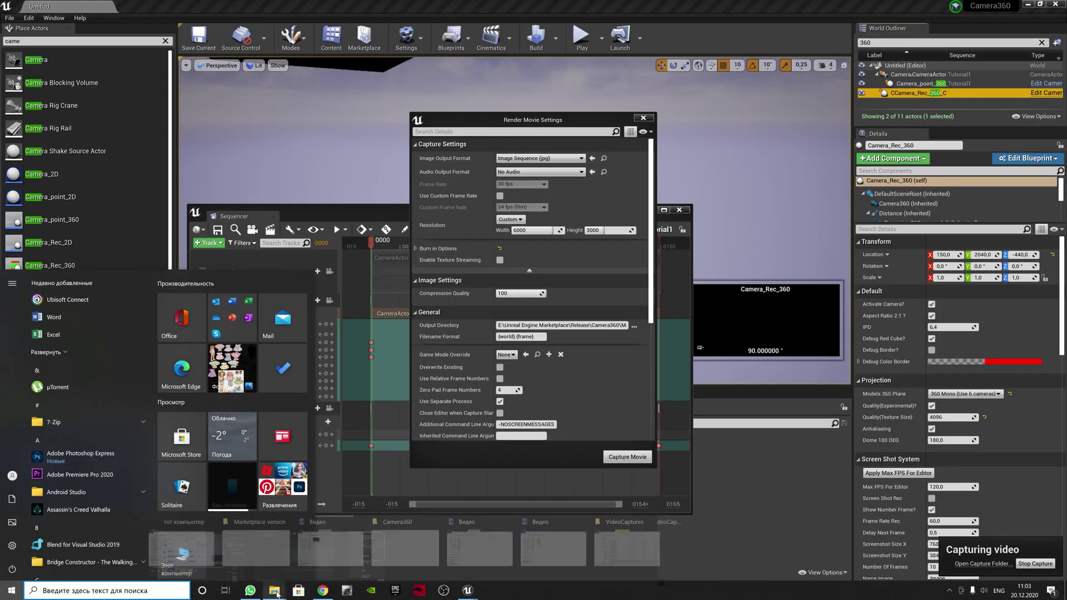
left_click(622, 547)
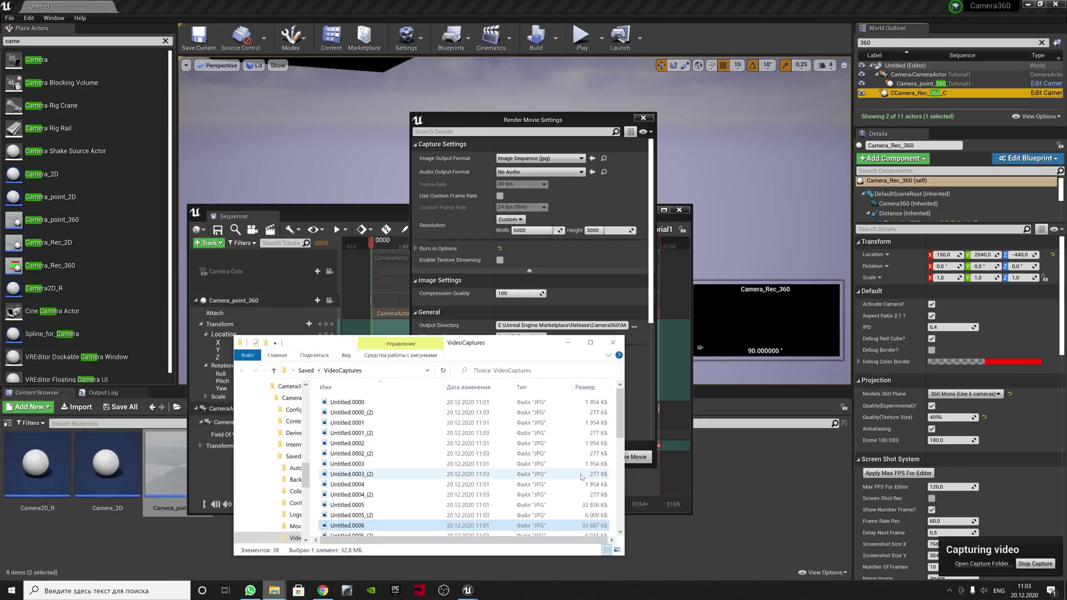
scroll(581, 476, "down", 8)
left_click(473, 483)
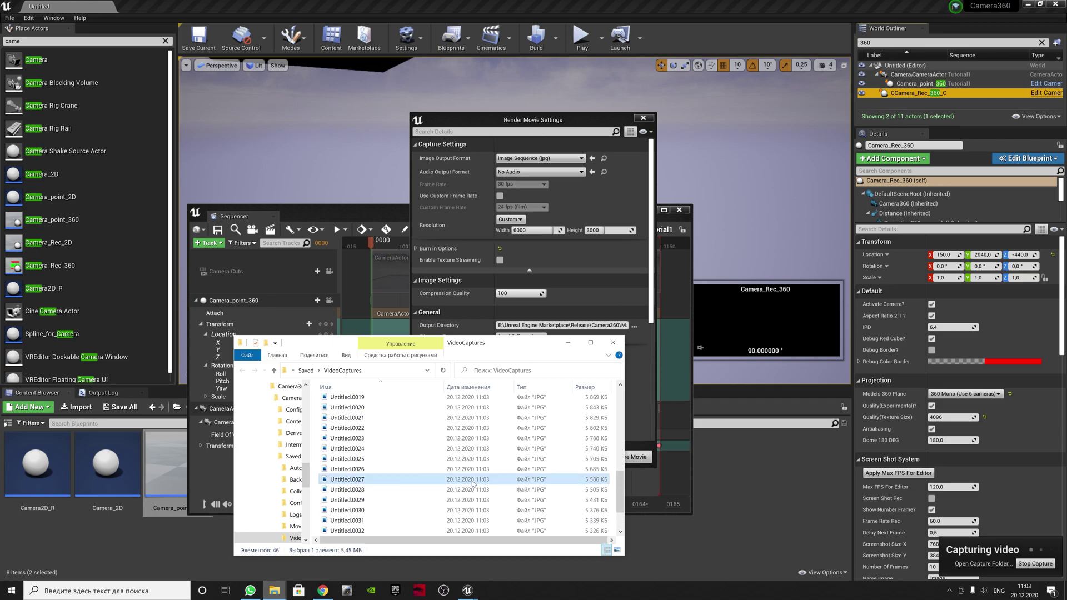
left_click(1006, 564)
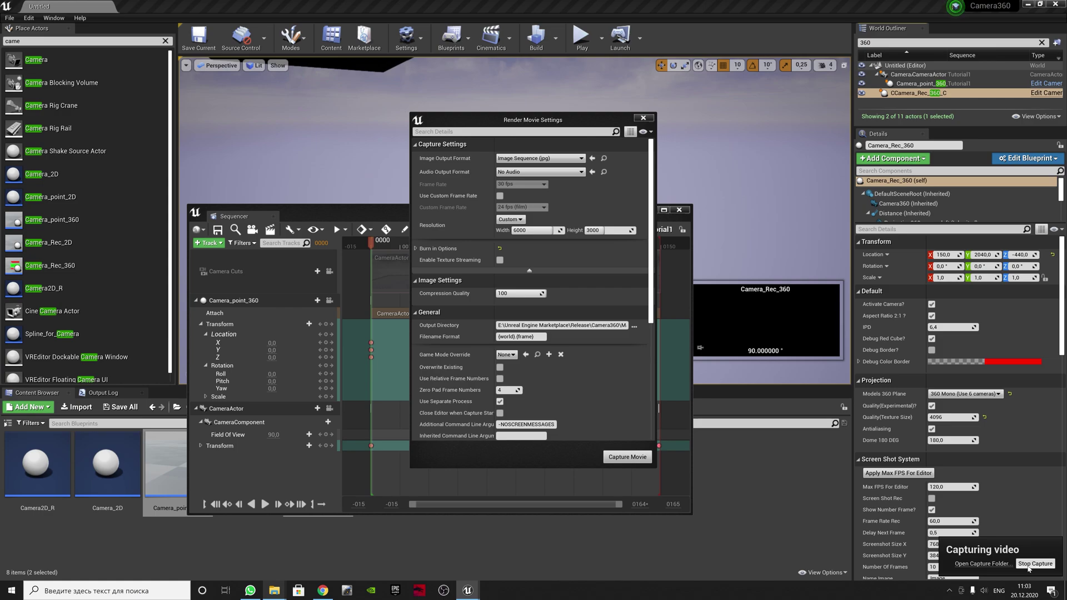
left_click(1029, 565)
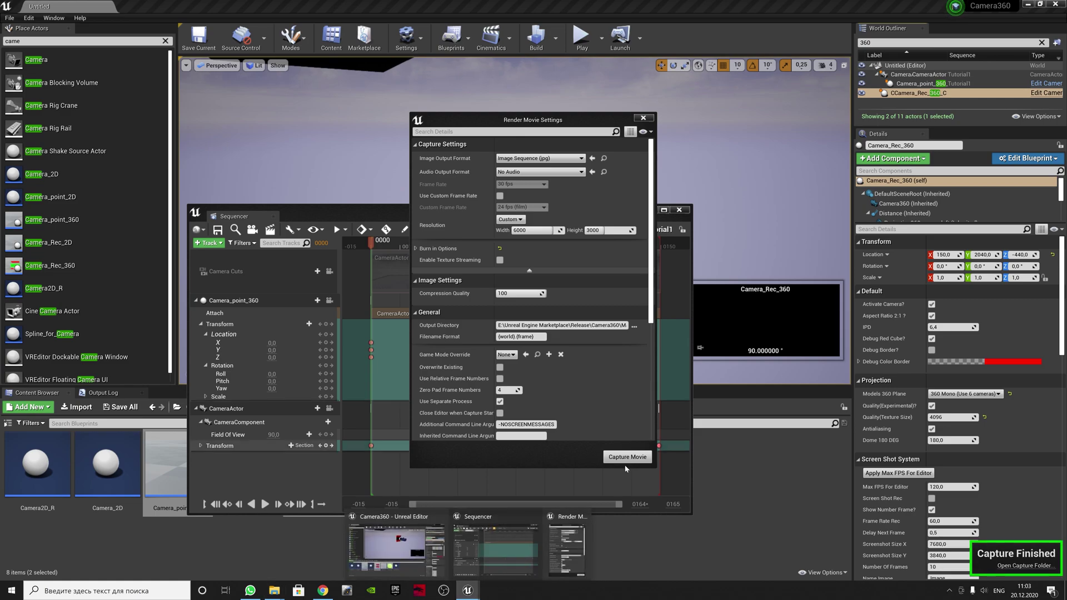
View Untitled.0063 and confirm in its Properties details that it is 6000 × 3000
scroll(588, 430, "down", 5)
scroll(588, 430, "up", 3)
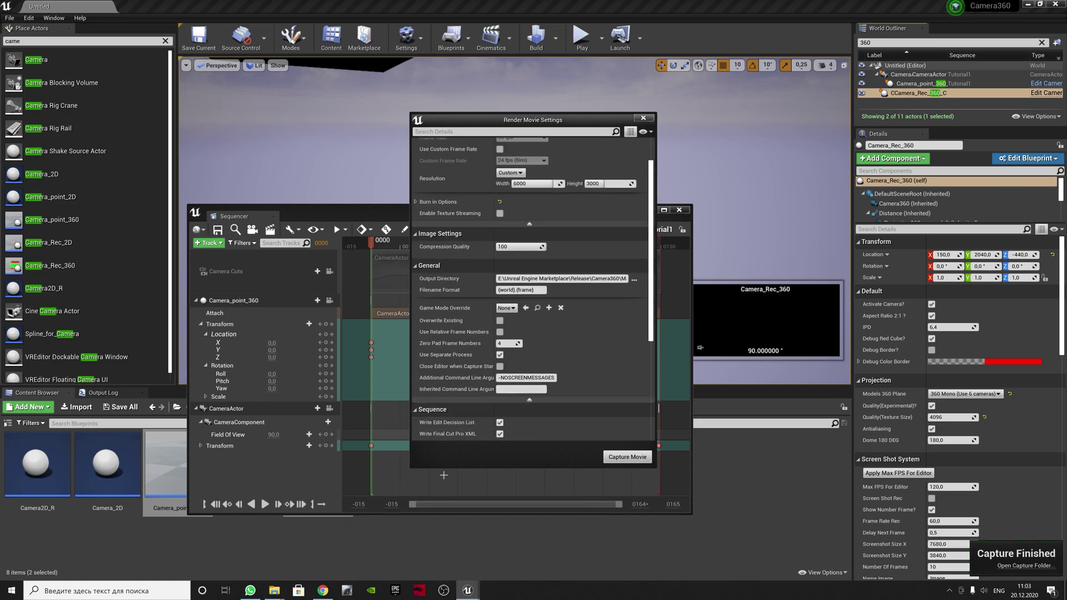
left_click(274, 590)
left_click(389, 556)
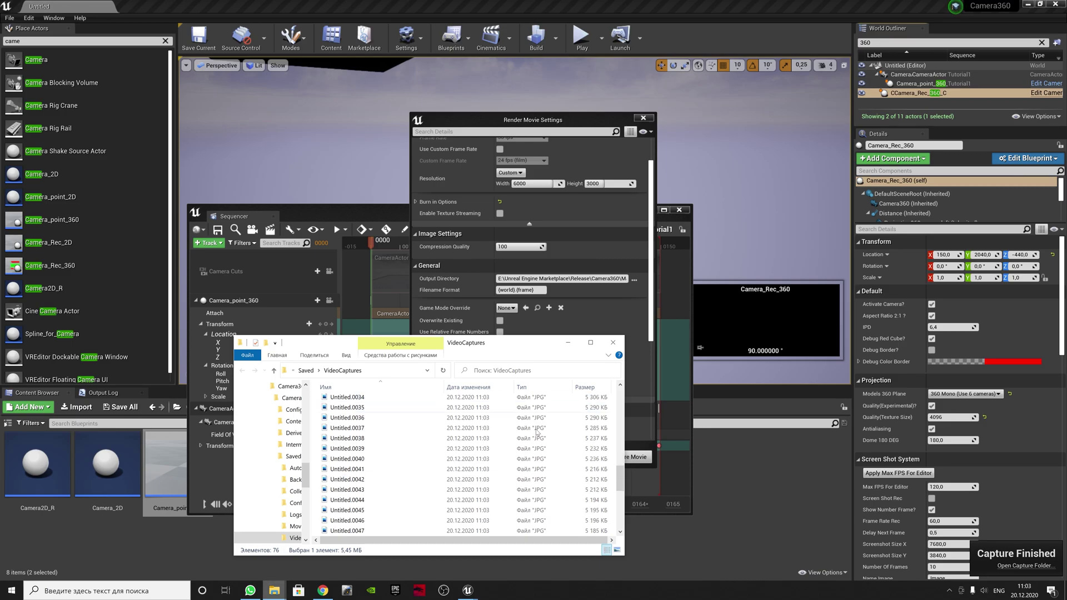
double_click(443, 489)
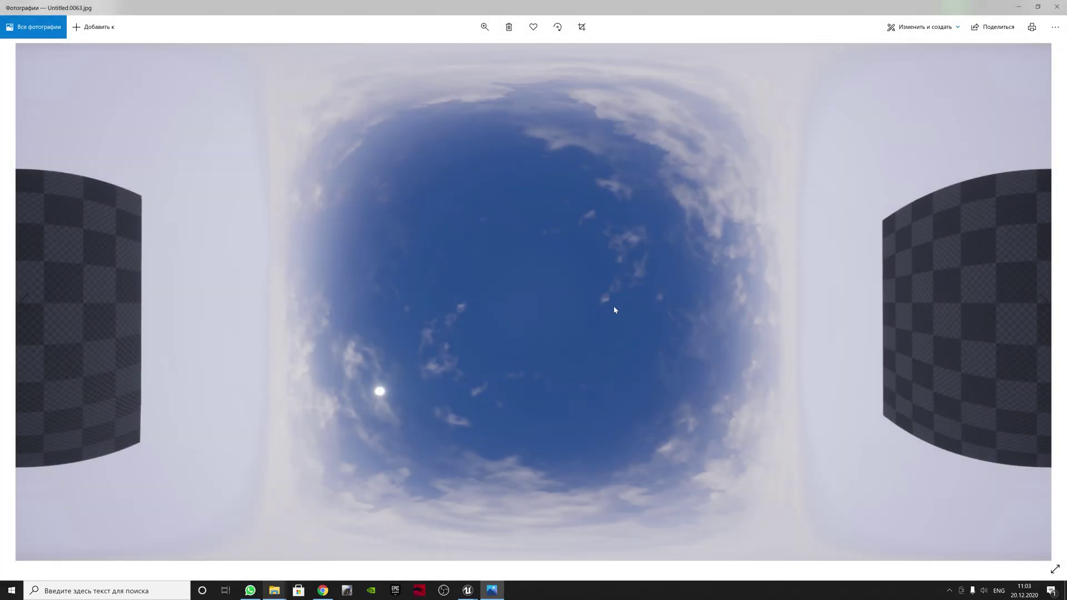
key("Escape")
right_click(530, 489)
left_click(545, 482)
left_click(623, 342)
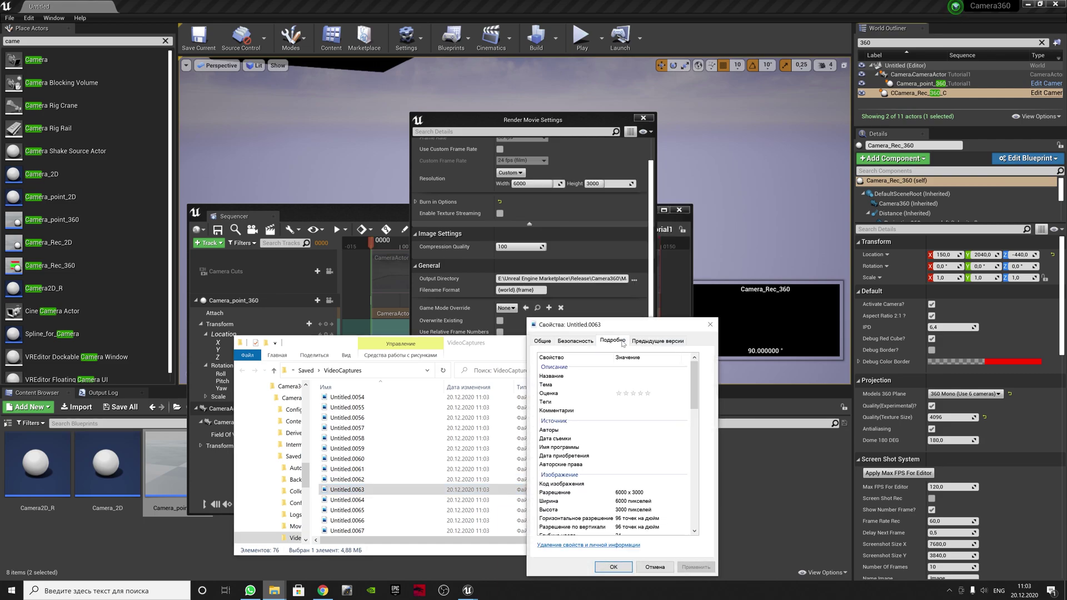
left_click(710, 324)
Delete all 76 captured JPGs, minimize Explorer, and close Render Movie Settings
key("ctrl+a")
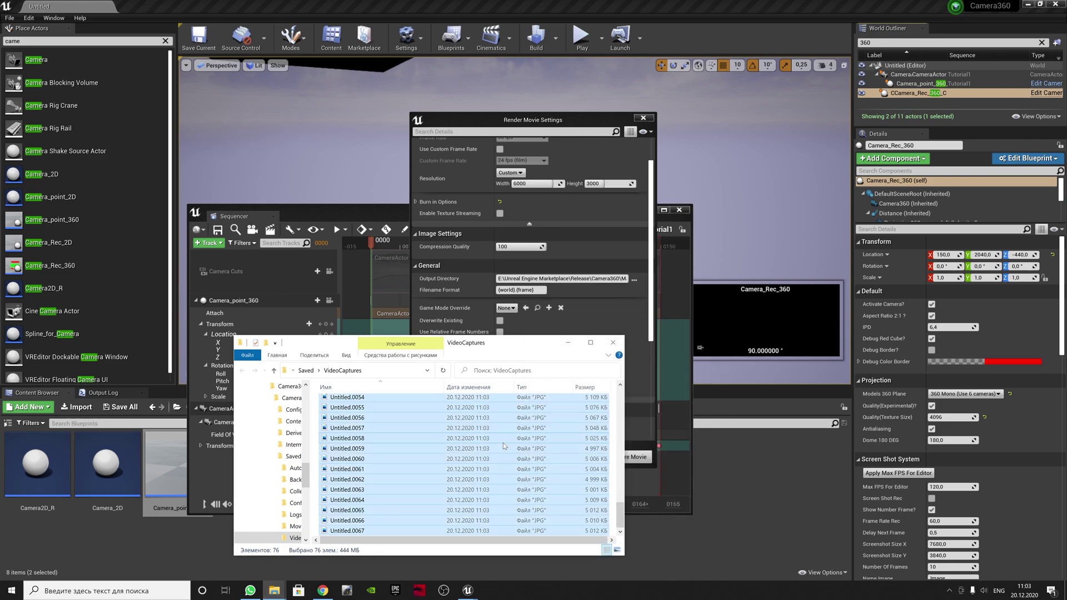
key("Delete")
left_click(568, 342)
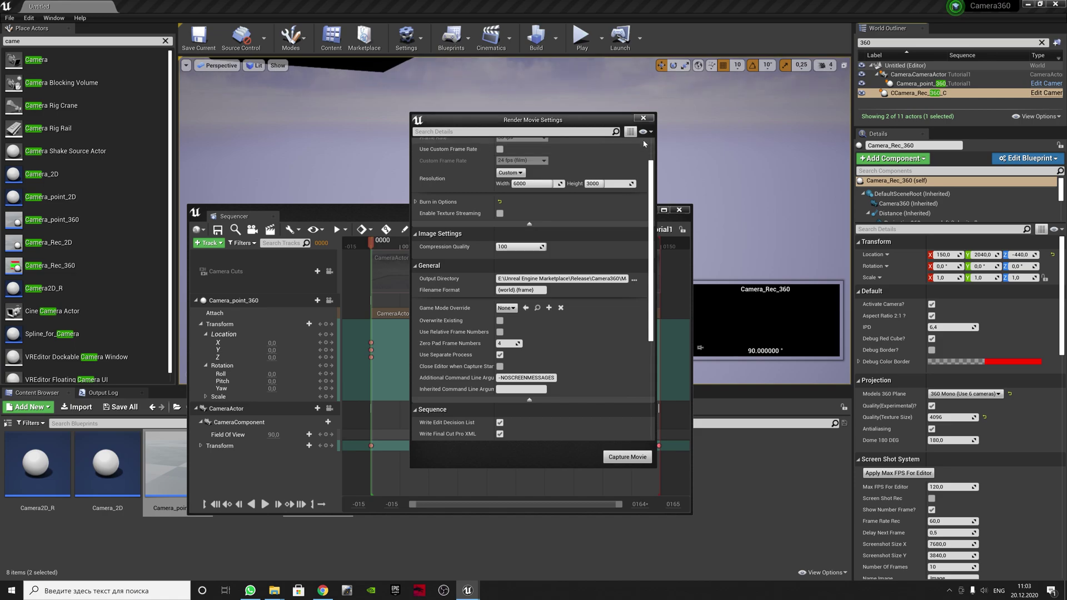
left_click(642, 119)
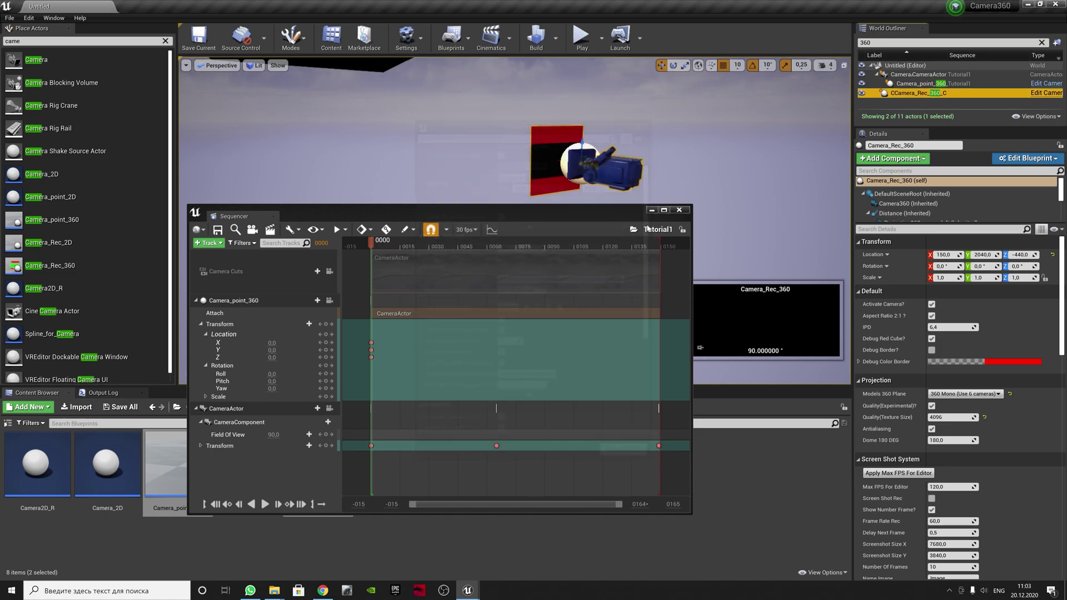
Close the Sequencer and open the Demo_scene level from Content/Camera_360/Maps
left_click(680, 211)
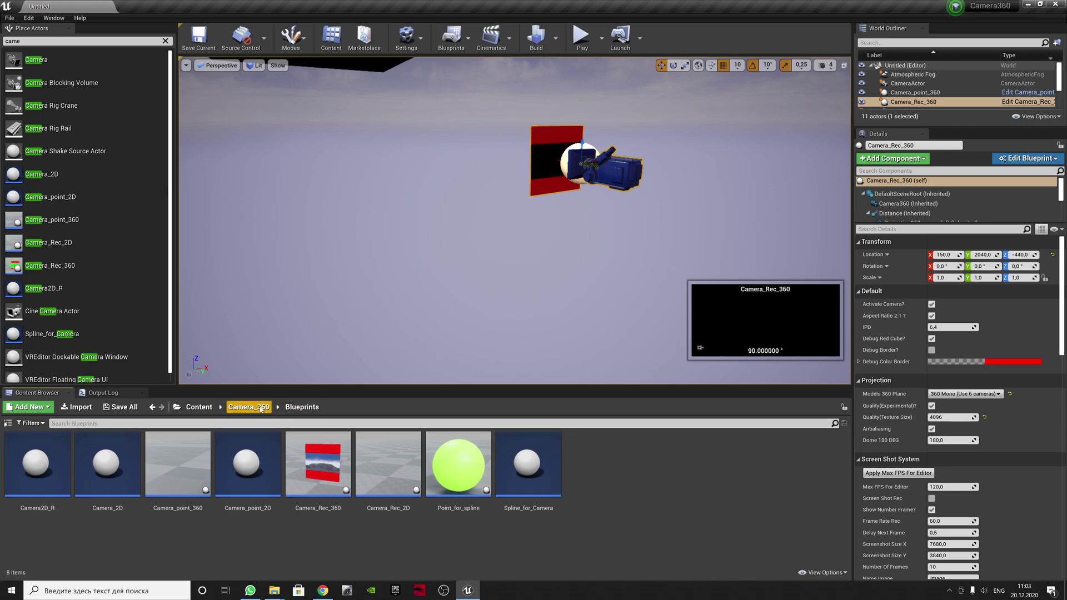
left_click(199, 407)
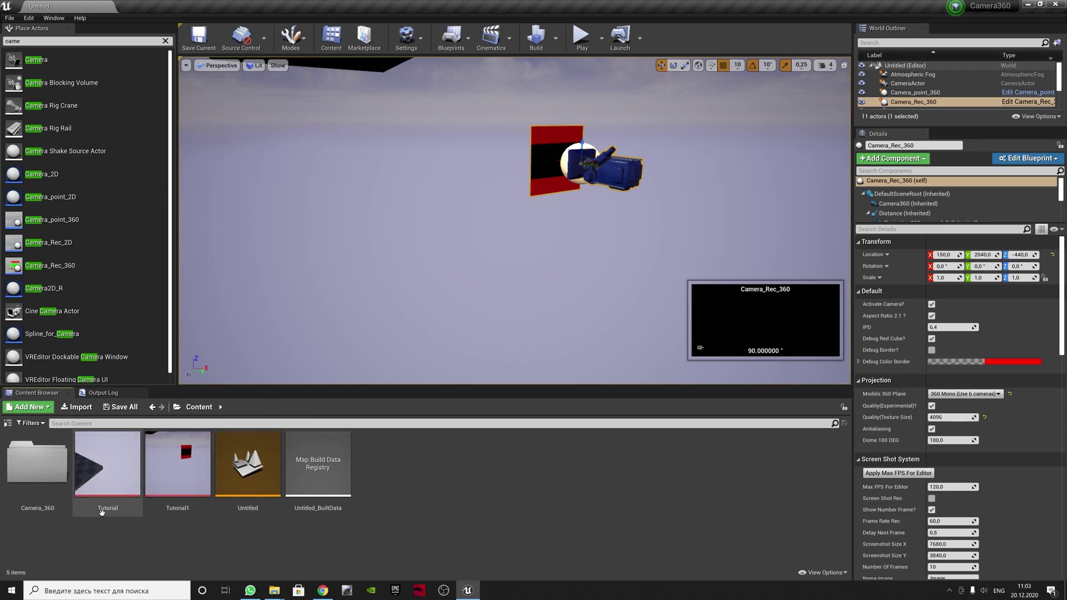
double_click(38, 467)
left_click(108, 464)
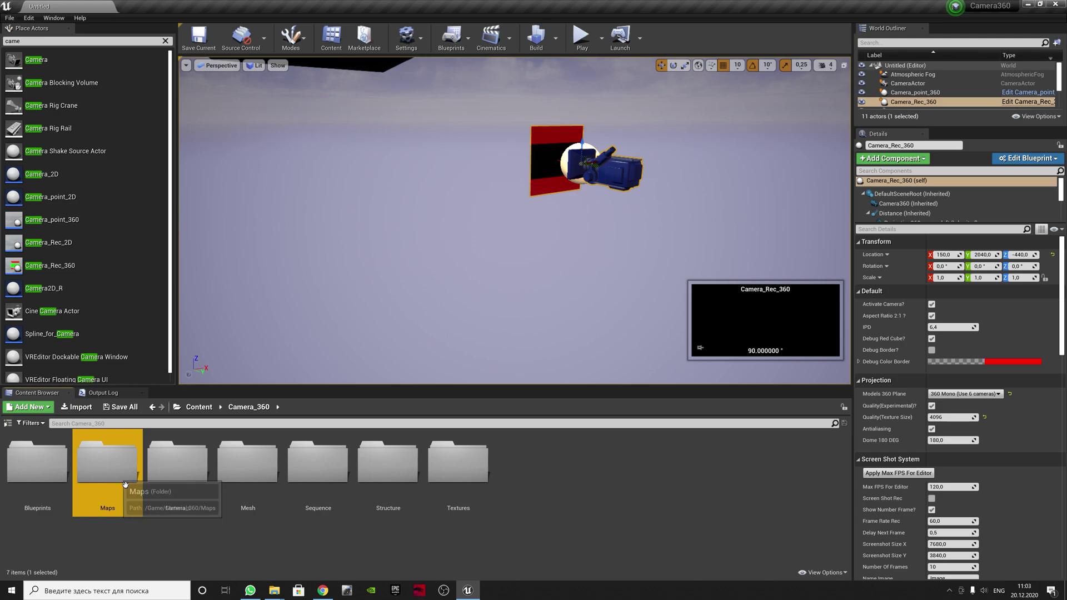
double_click(107, 464)
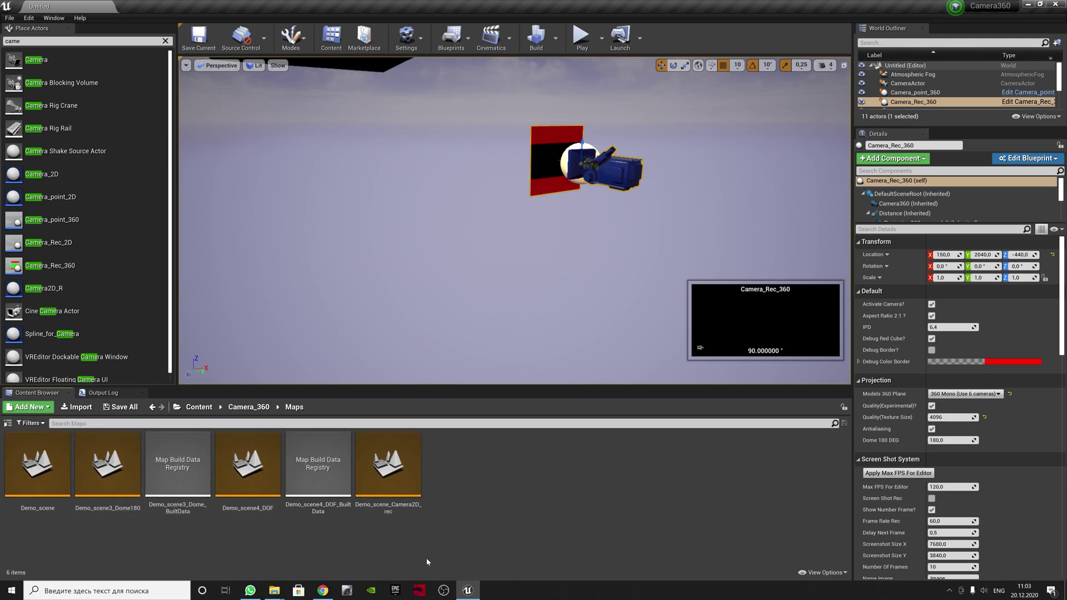
double_click(50, 466)
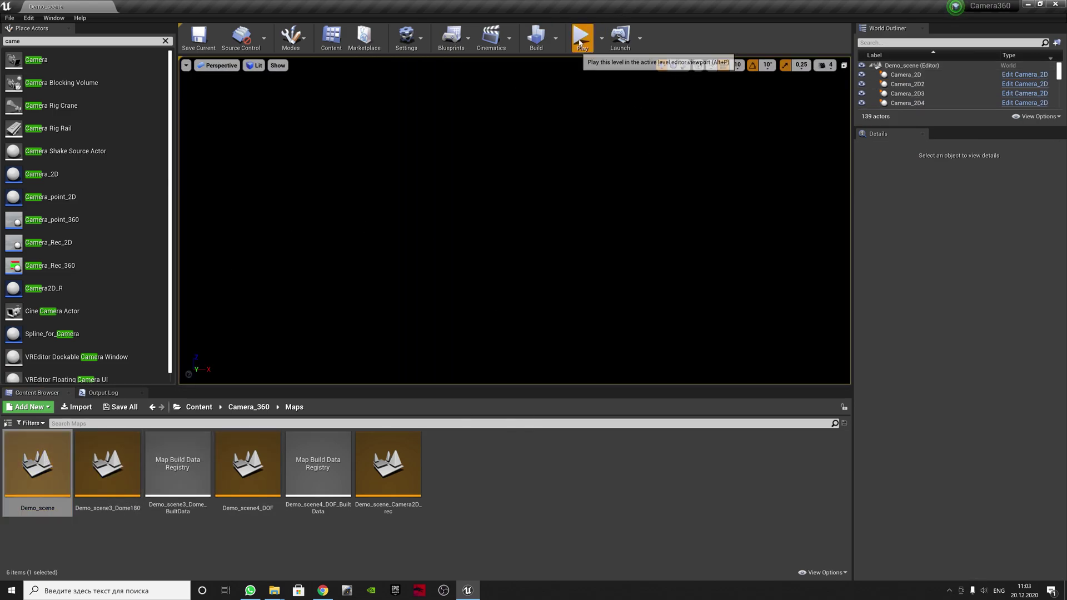
Briefly test-play Demo_scene, then fly the viewport and select the Camera_Rec_360 actor
left_click(581, 38)
key("Escape")
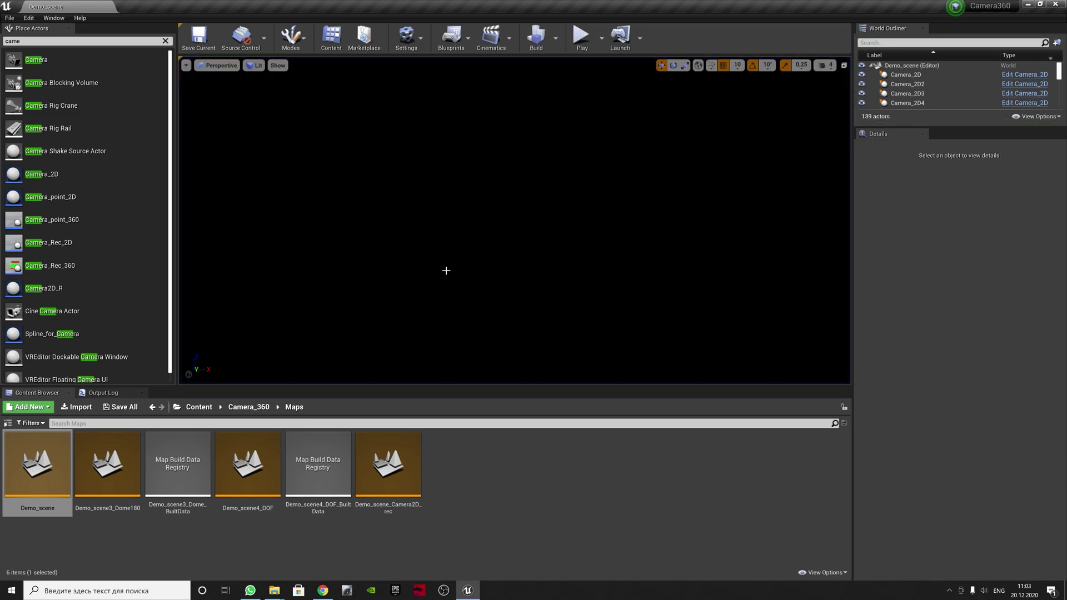
right_click_drag(693, 215, 578, 233)
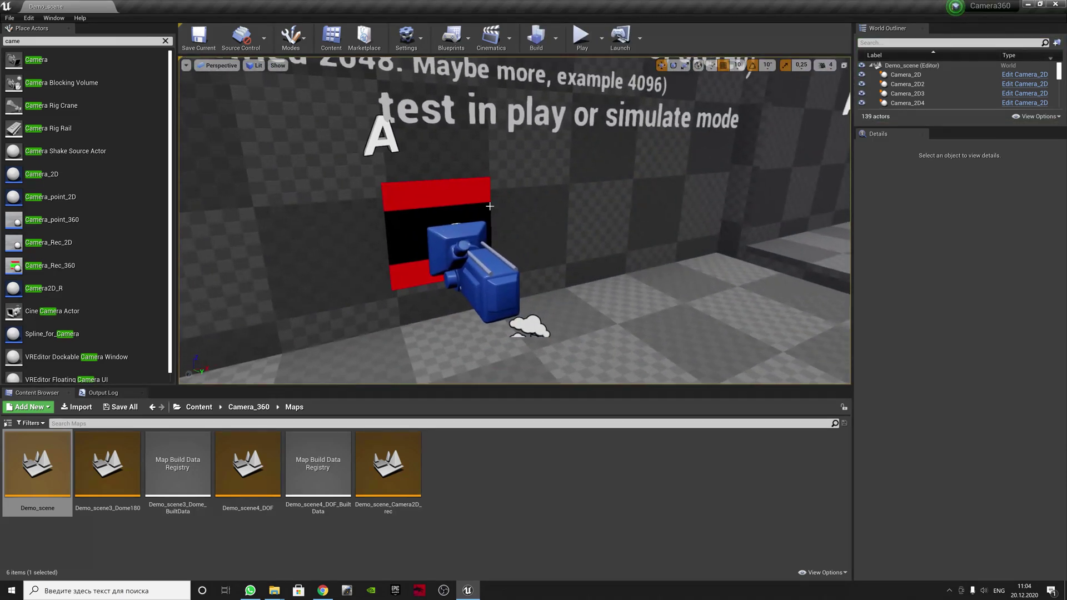
left_click(472, 262)
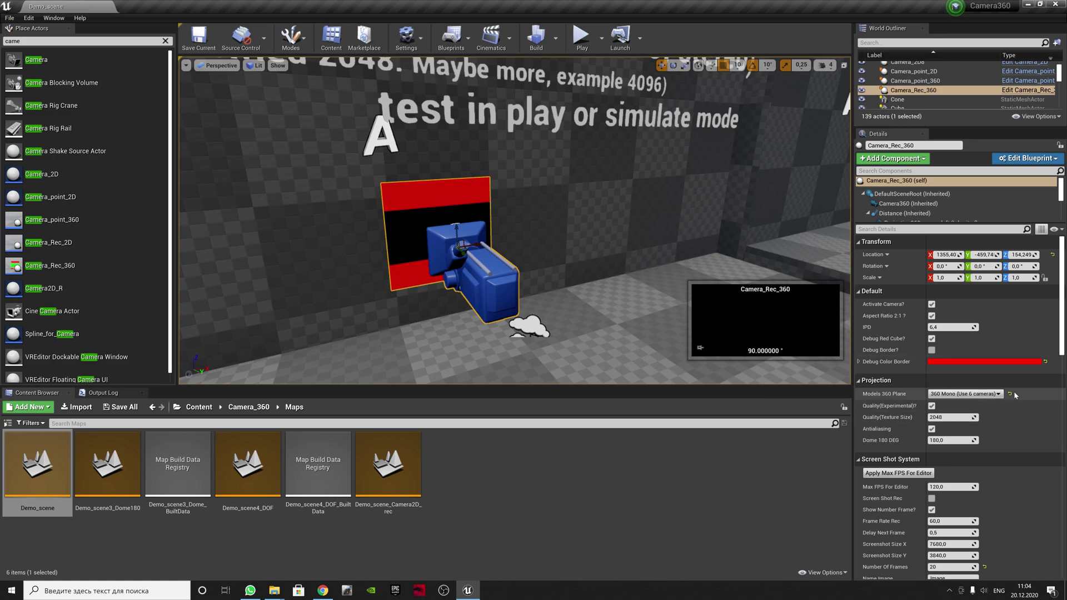